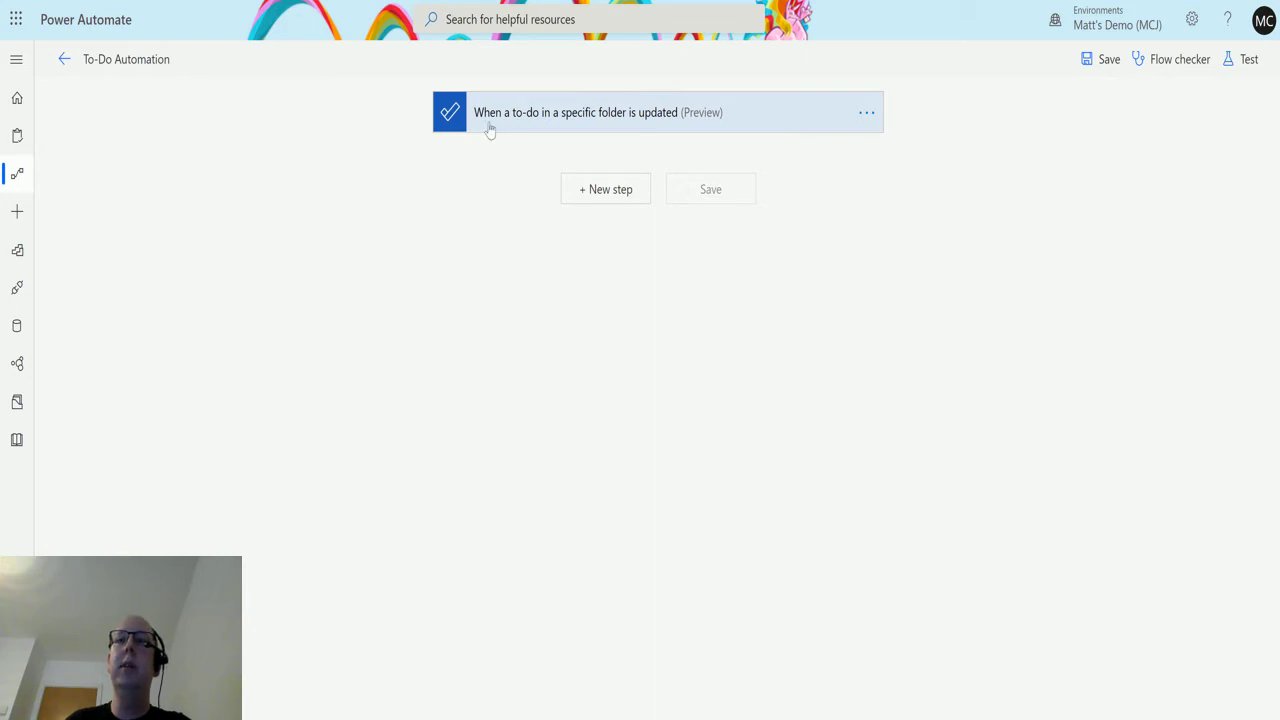
# Add a new step below the trigger and choose the Microsoft To-Do (Business) connector from a 'to-do' search.
pyautogui.click(604, 200)
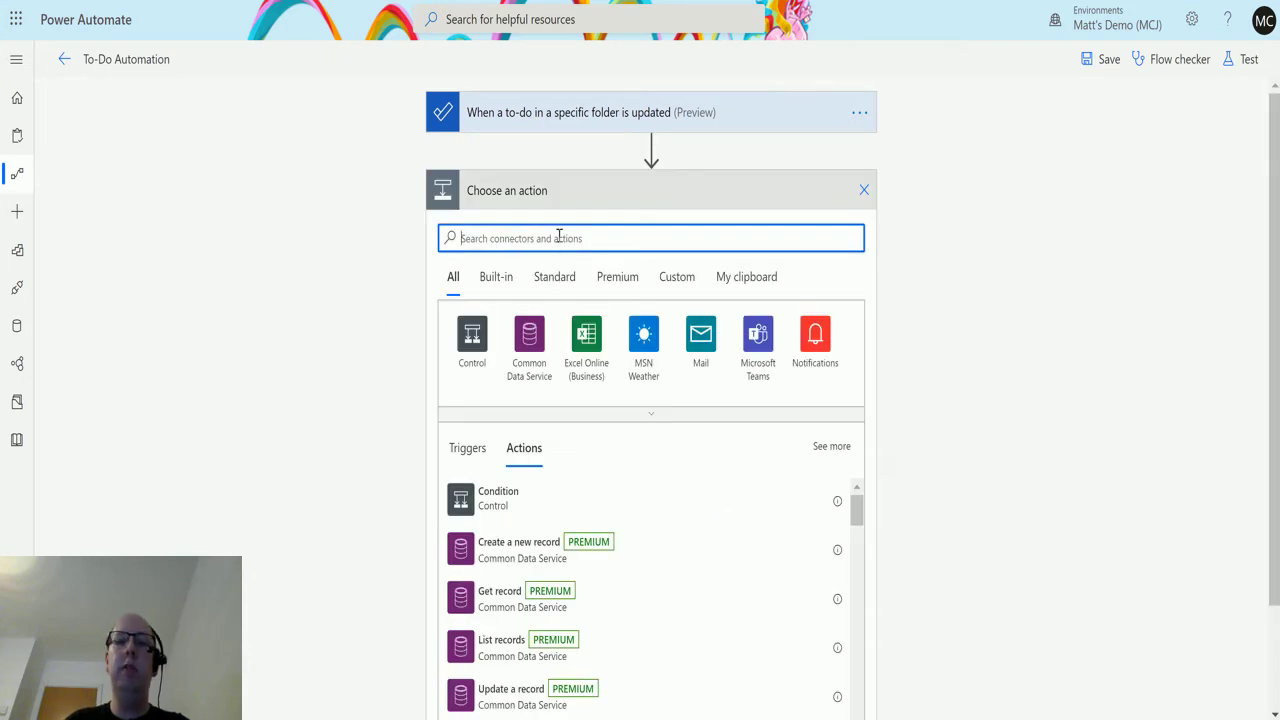
pyautogui.write('to-do')
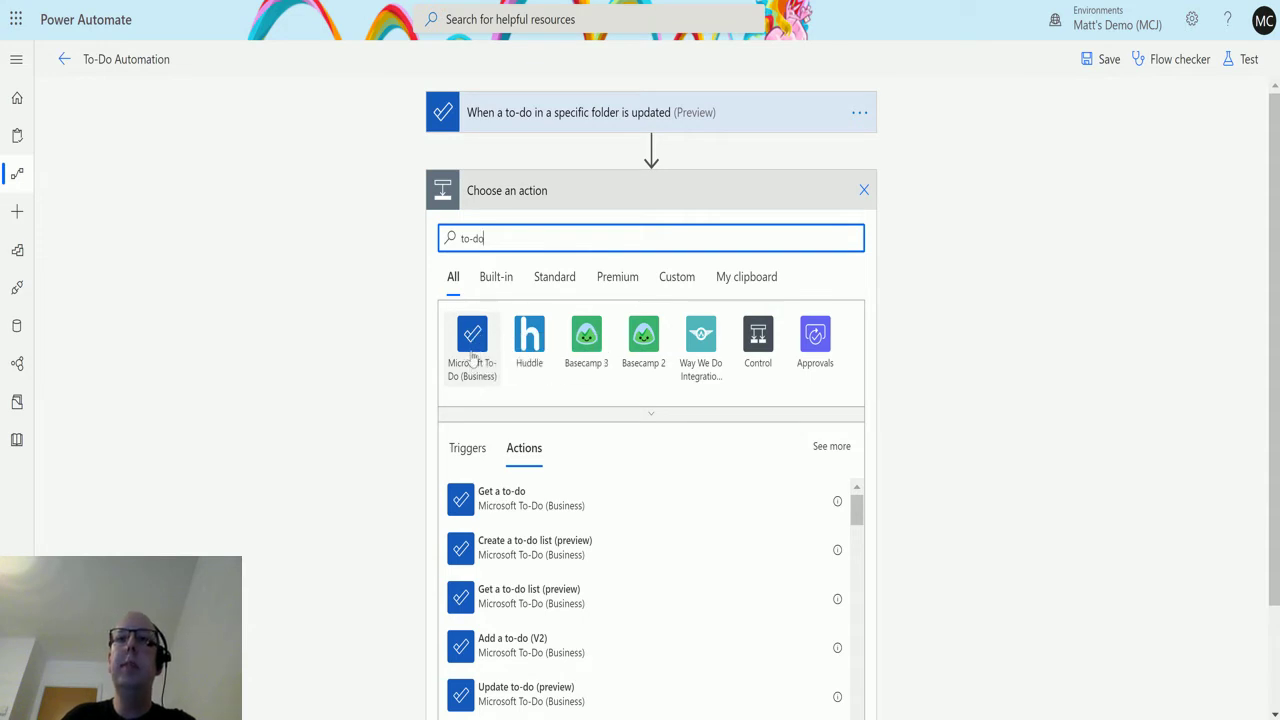
pyautogui.click(472, 355)
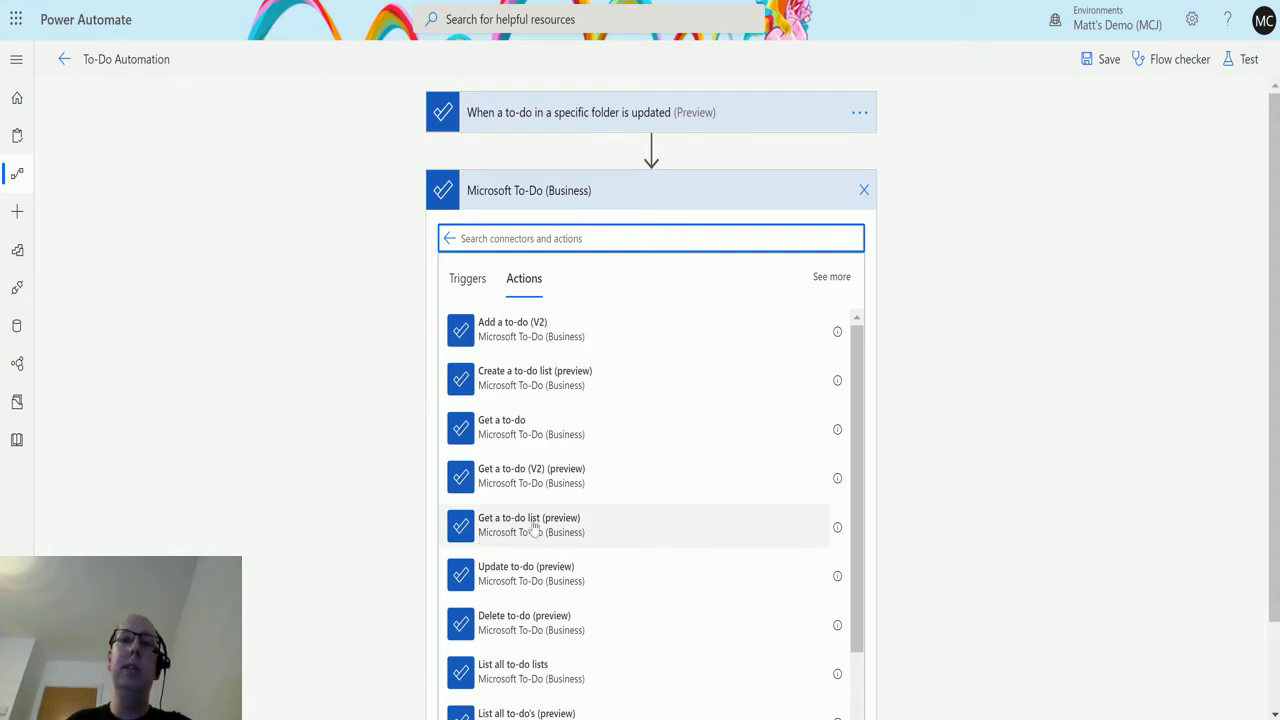
# Add the 'Get a to-do list (preview)' action, browse its To-do List choices without picking, then go to Microsoft To Do.
pyautogui.click(534, 528)
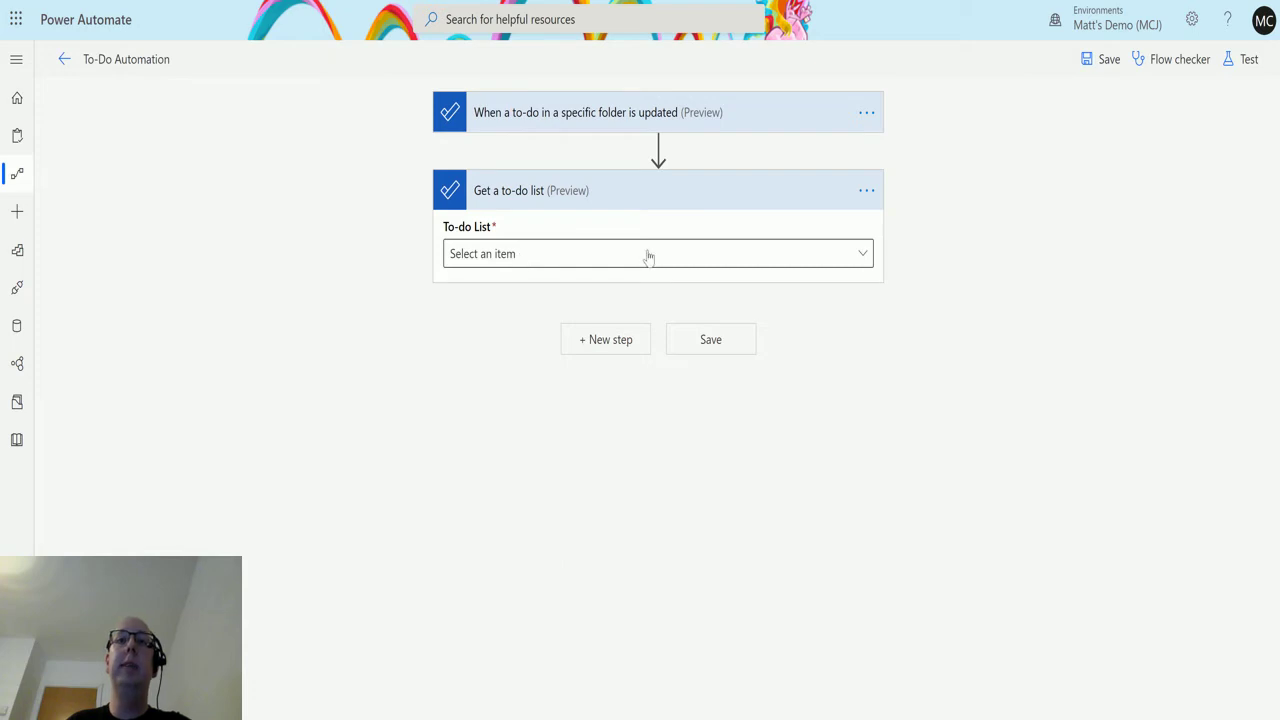
pyautogui.click(862, 258)
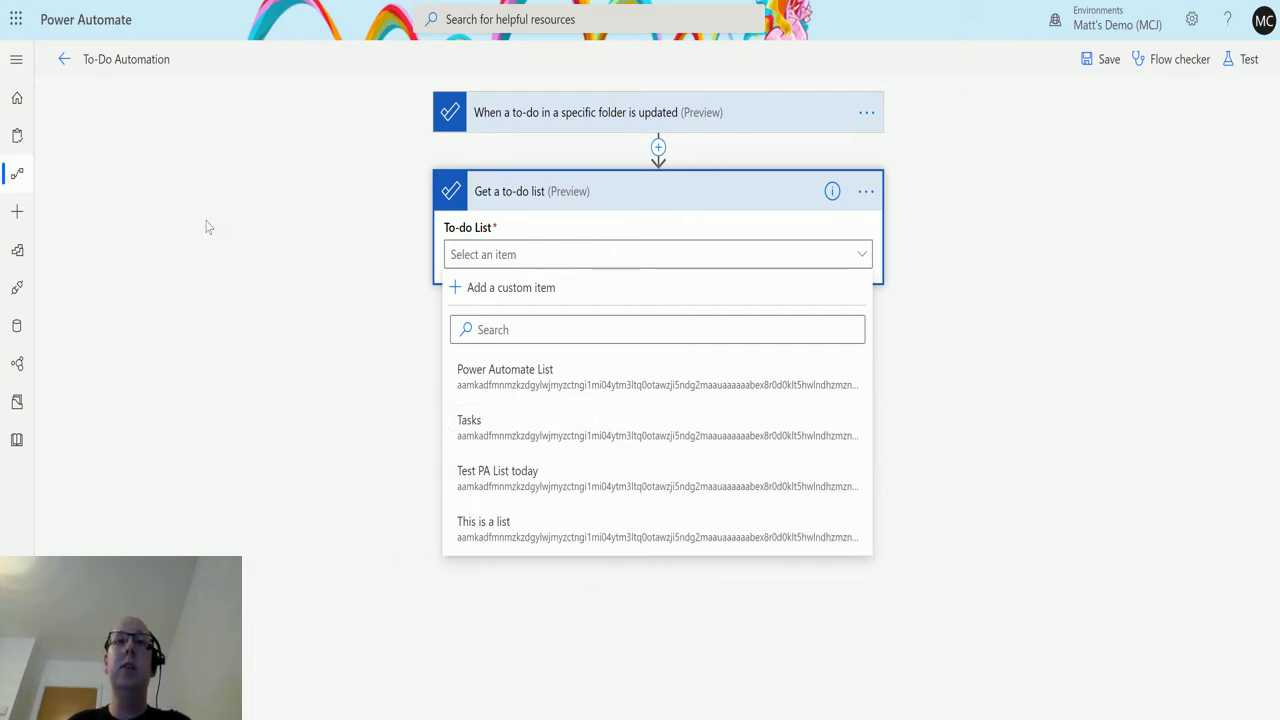
pyautogui.click(261, 380)
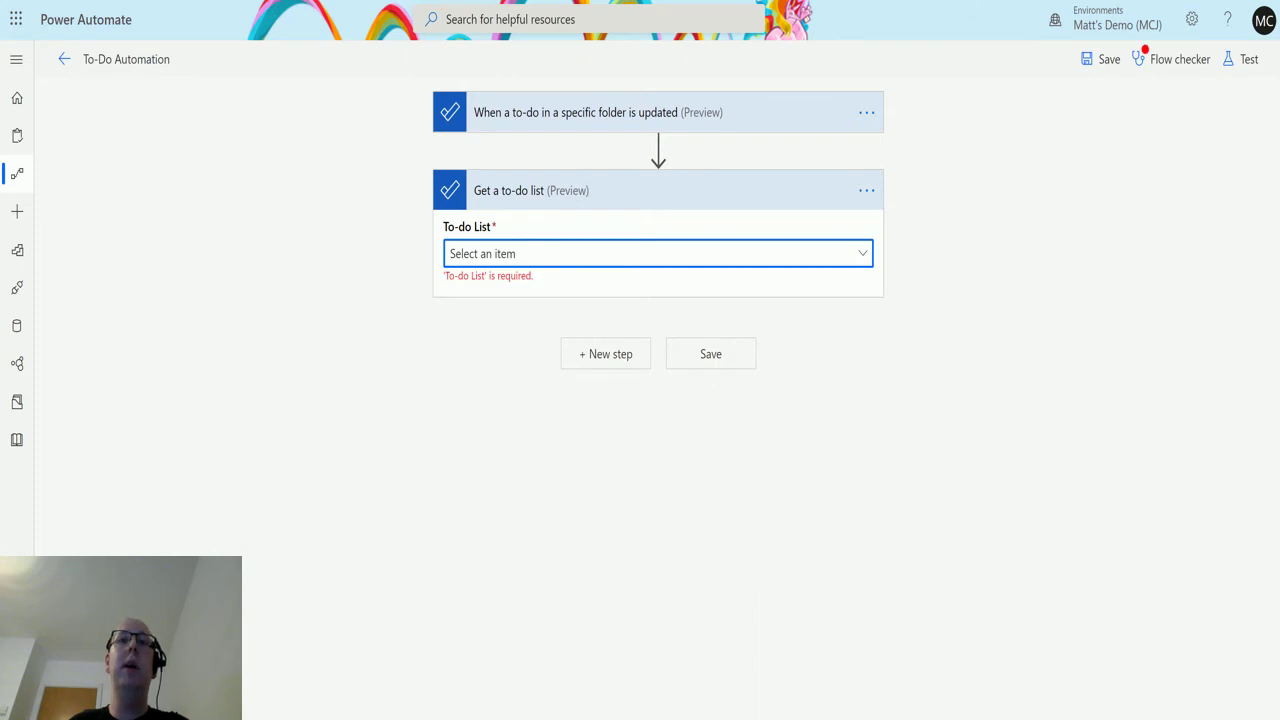
pyautogui.hotkey('alt', 'Tab')
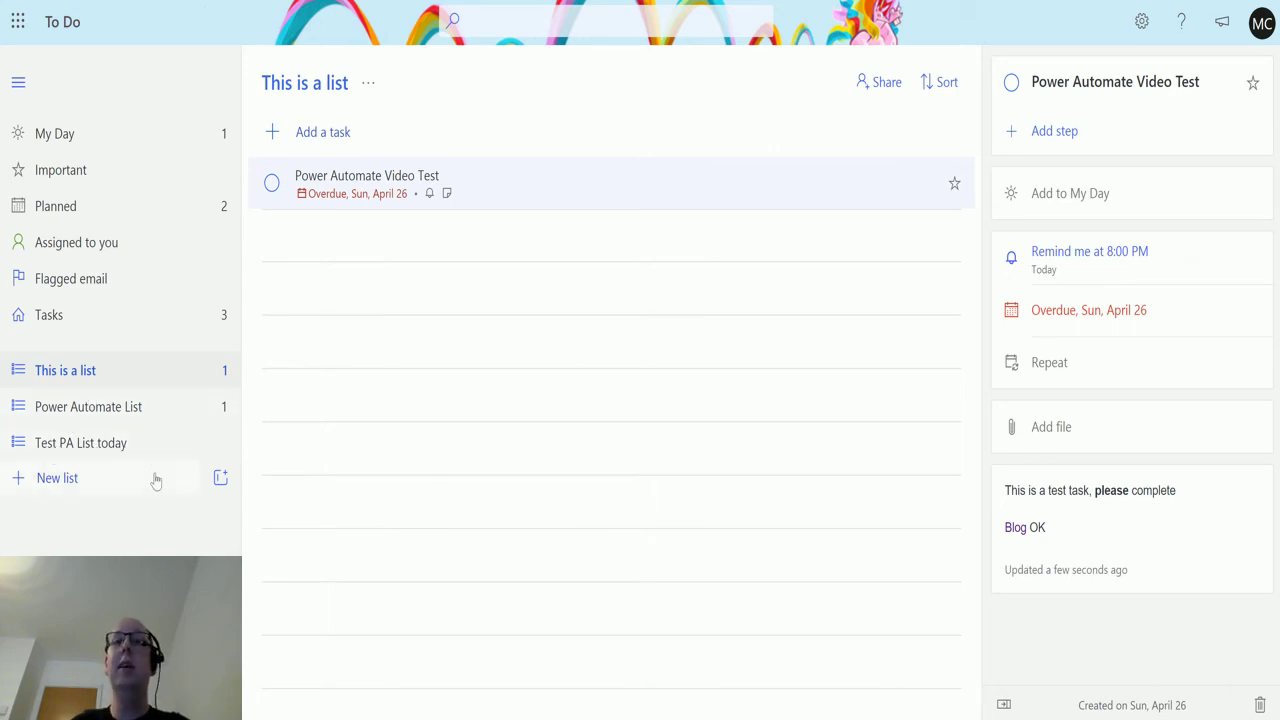
# Show the Tasks list from Microsoft To Do's left sidebar.
pyautogui.click(72, 314)
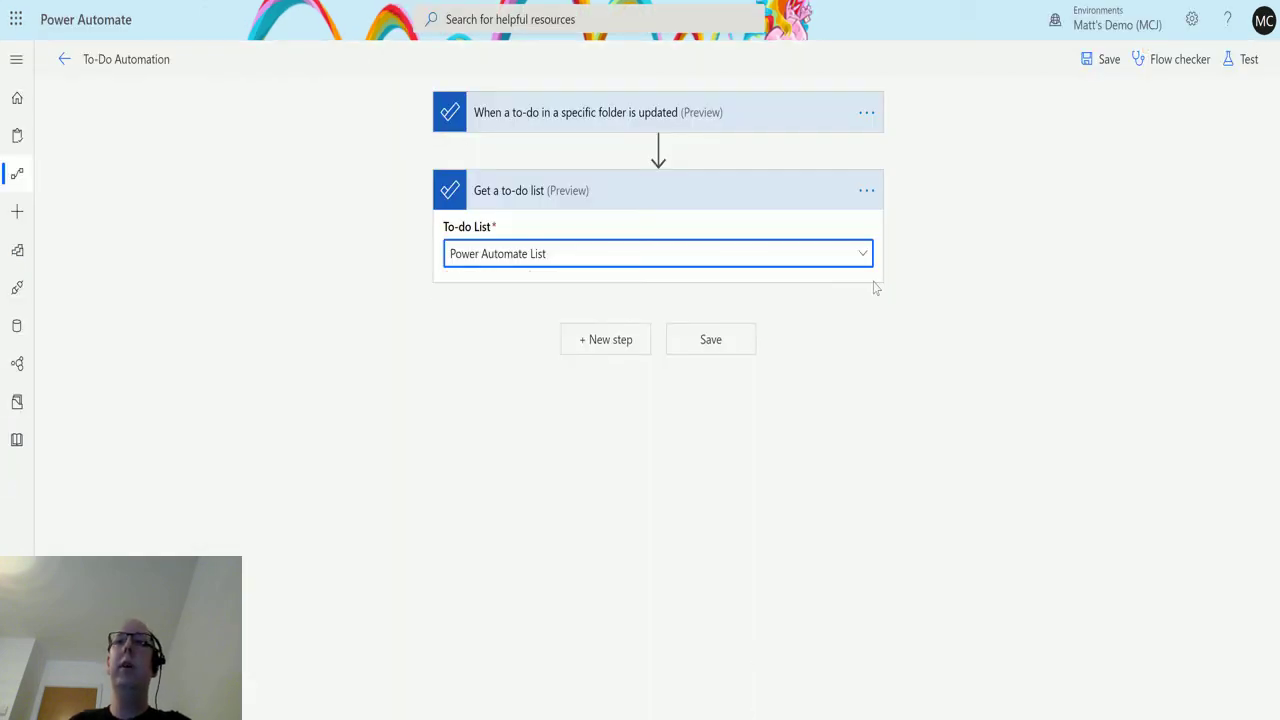
# Set the step's To-do List to Tasks, then save and test the flow using a previous run.
pyautogui.click(863, 252)
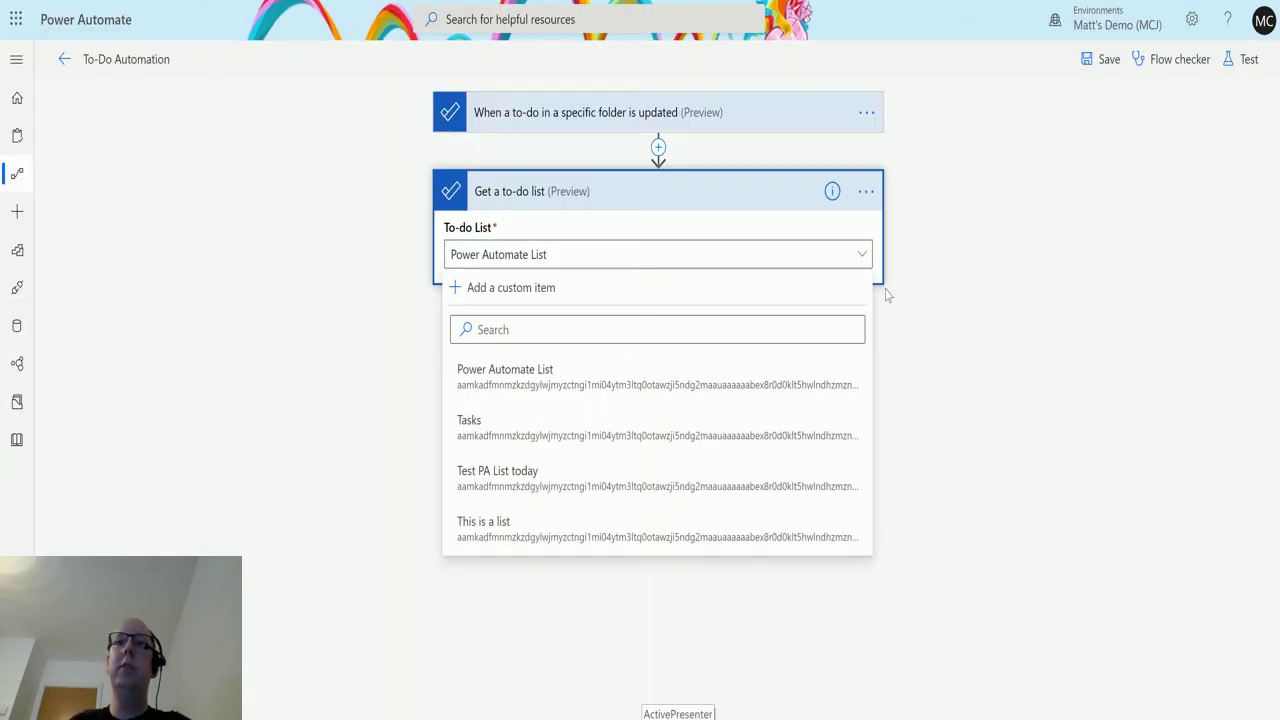
pyautogui.click(485, 444)
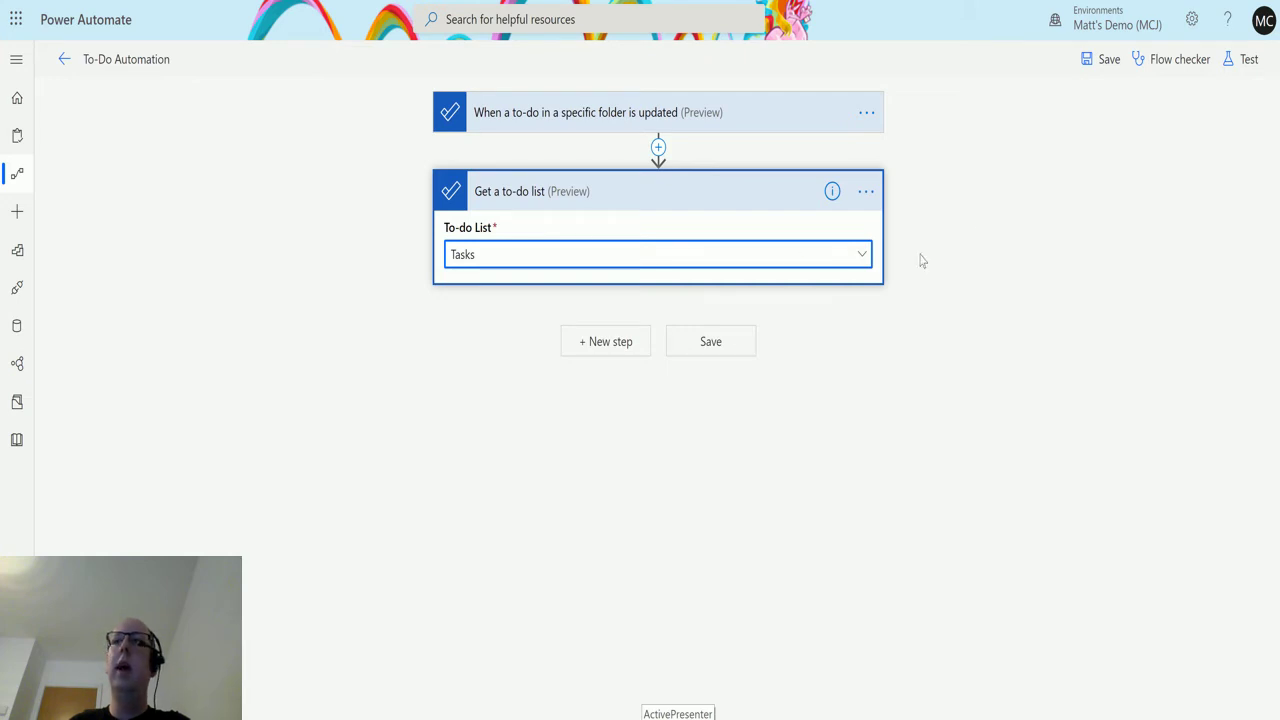
pyautogui.click(1243, 62)
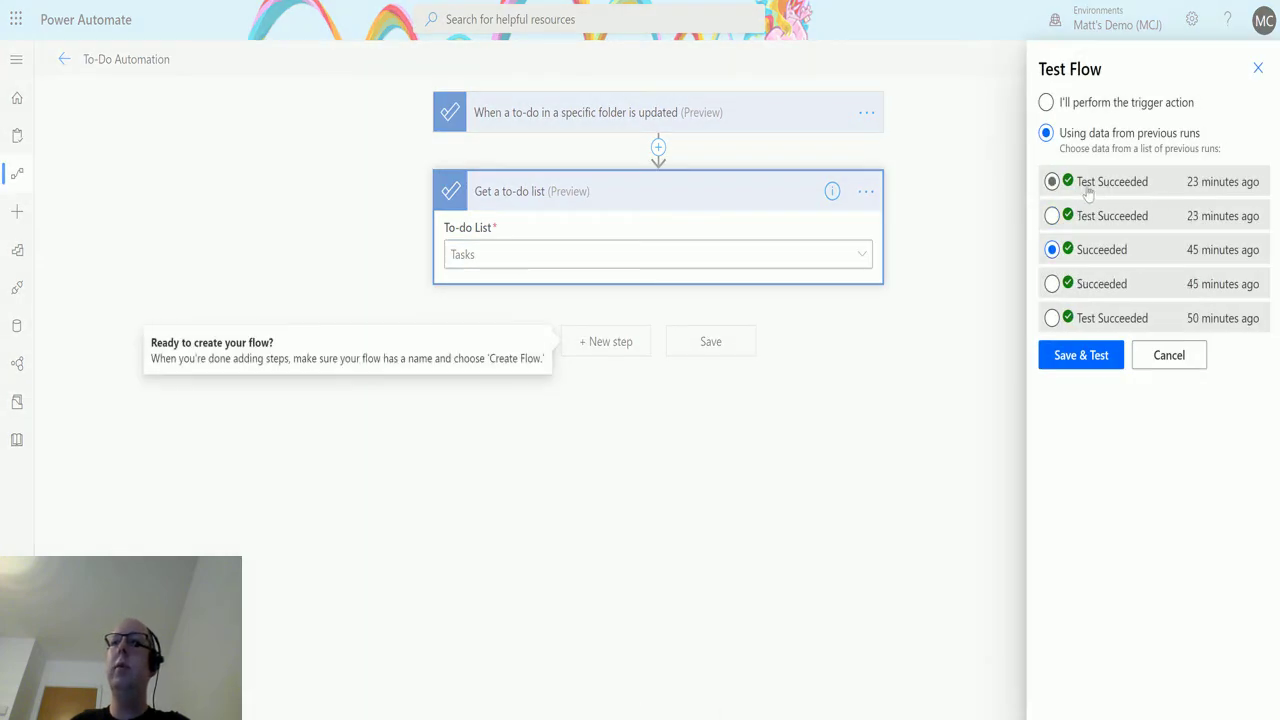
pyautogui.click(1092, 360)
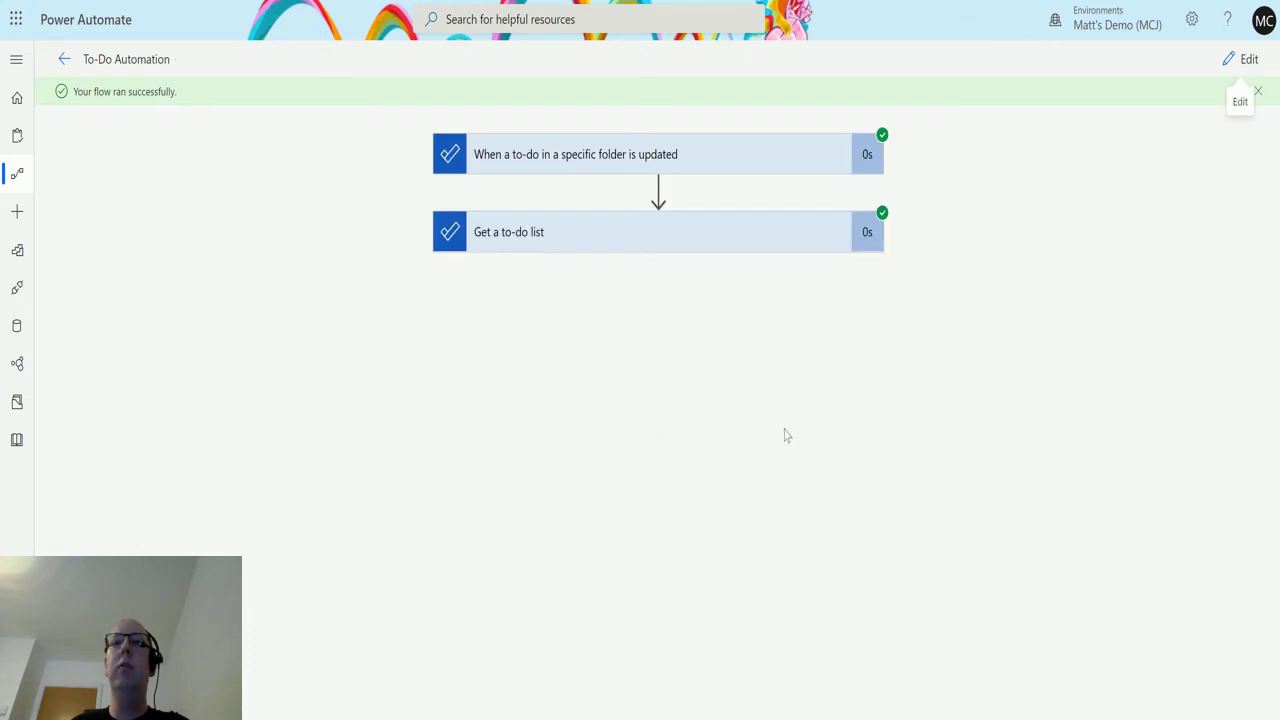
# Expand the Get a to-do list run details and reveal all outputs: Name Tasks, Is Default true.
pyautogui.click(637, 243)
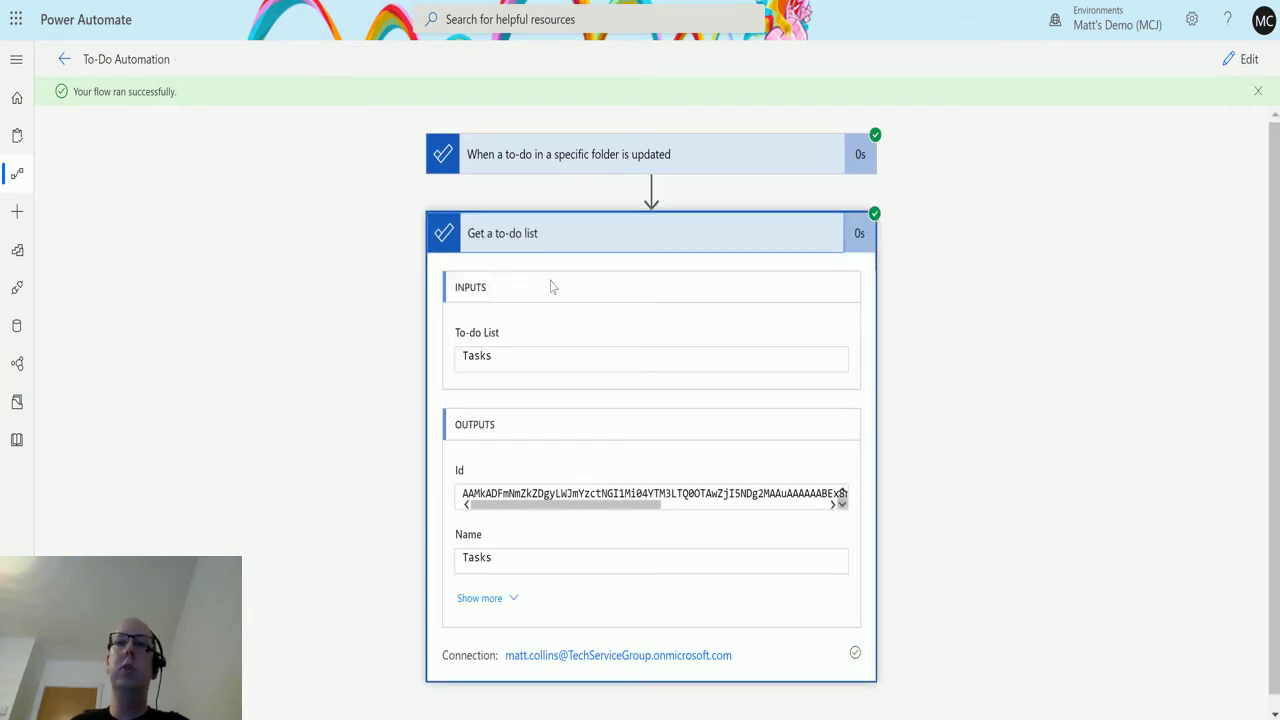
pyautogui.click(509, 600)
pyautogui.scroll(-1, 591, 541)
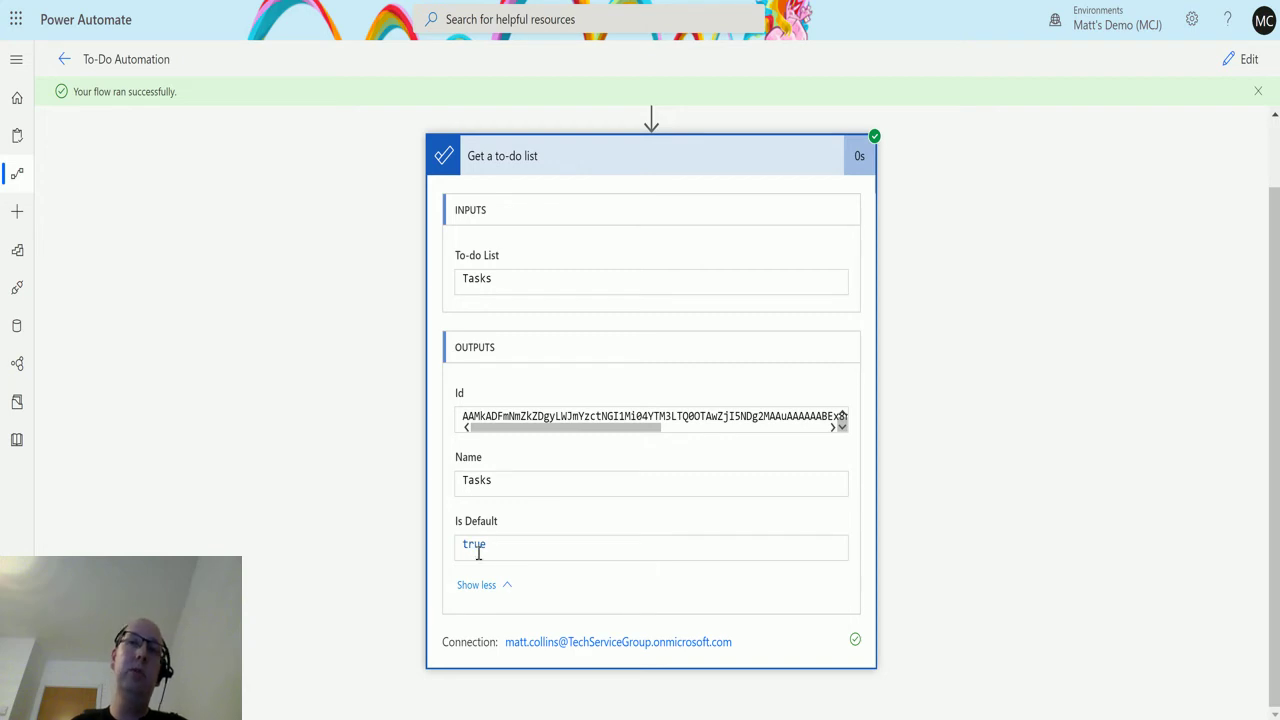
pyautogui.scroll(2, 485, 530)
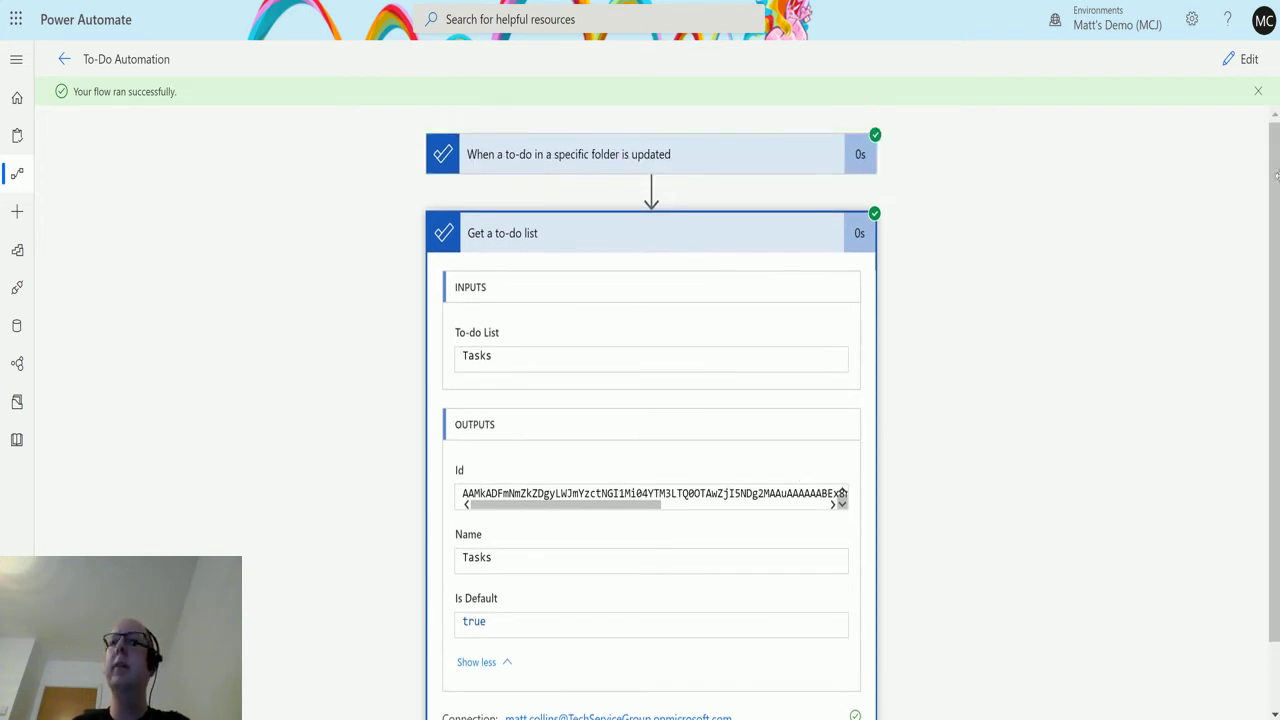
# Return to editing and set the To-do List to a custom value holding the trigger's Parent folder identifier.
pyautogui.click(1249, 60)
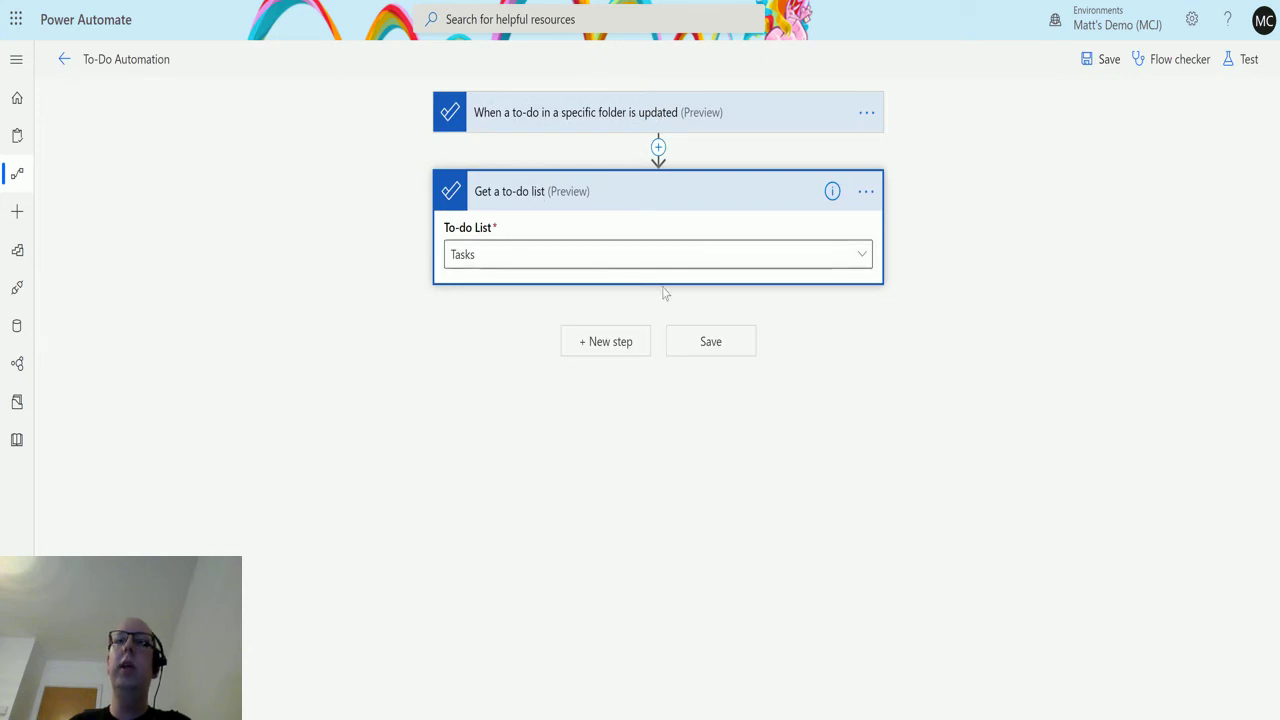
pyautogui.click(857, 256)
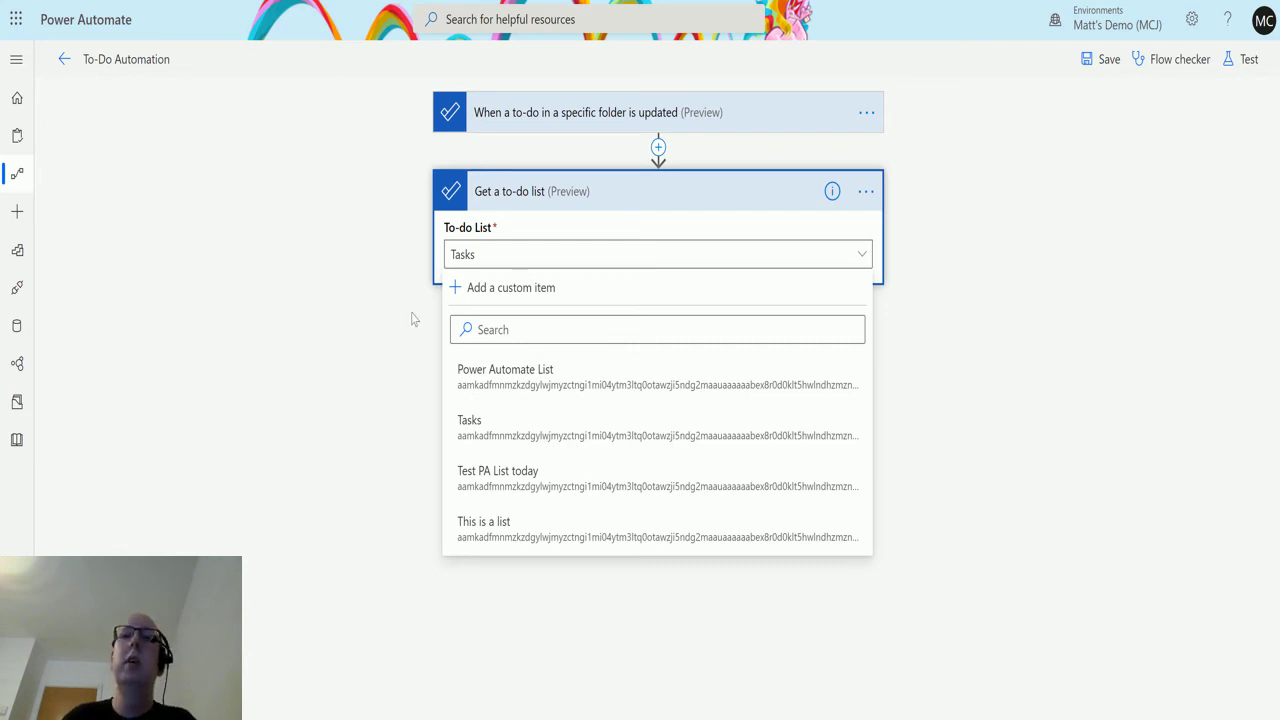
pyautogui.click(527, 296)
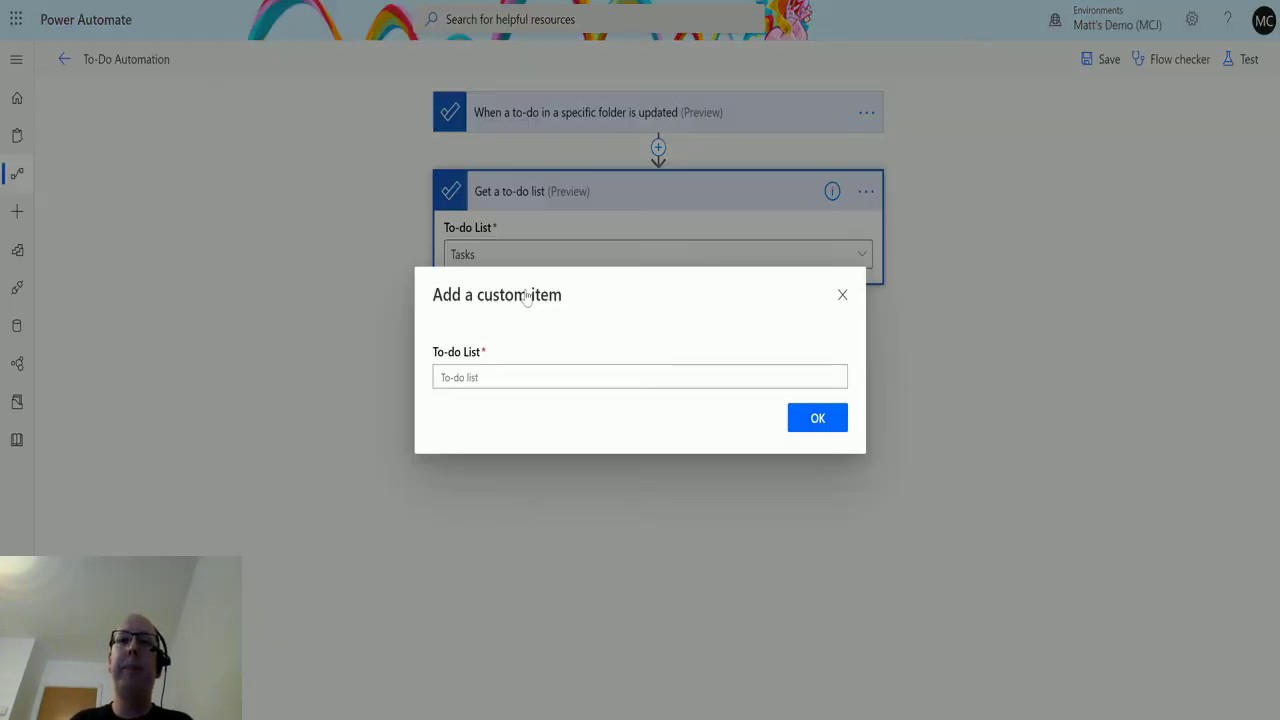
pyautogui.click(477, 381)
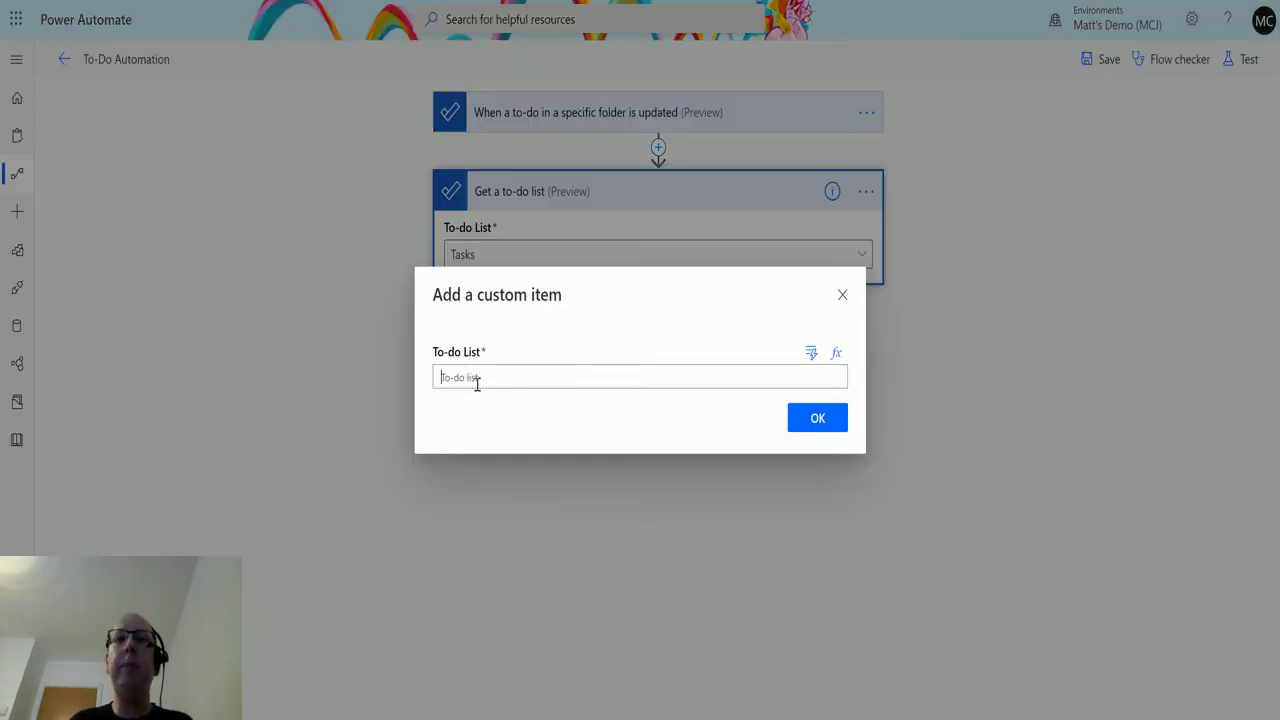
pyautogui.click(811, 354)
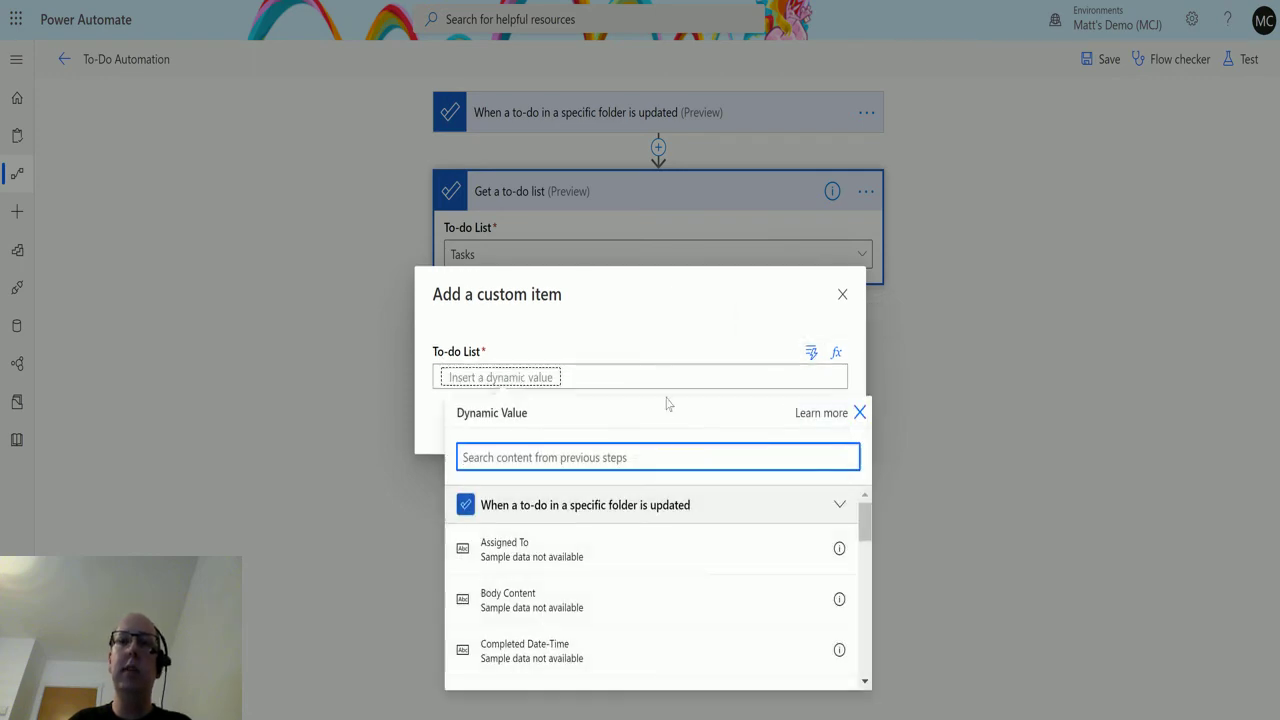
pyautogui.write('pare')
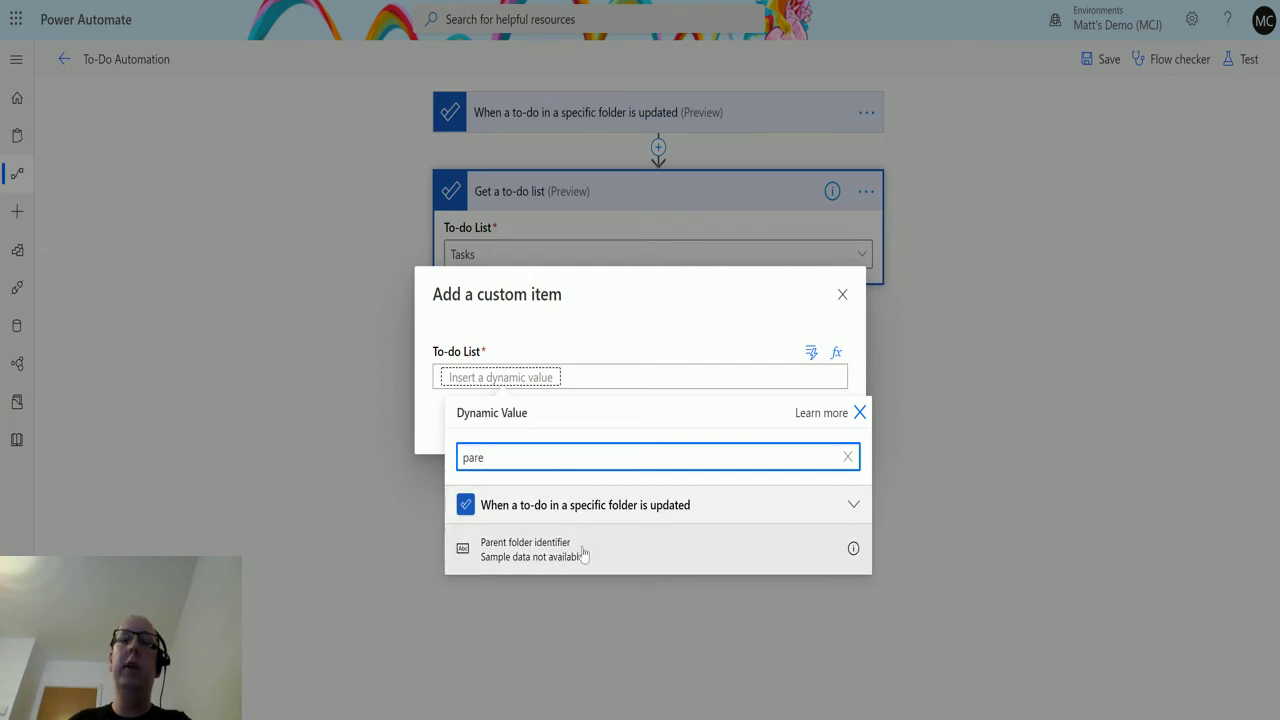
pyautogui.click(567, 552)
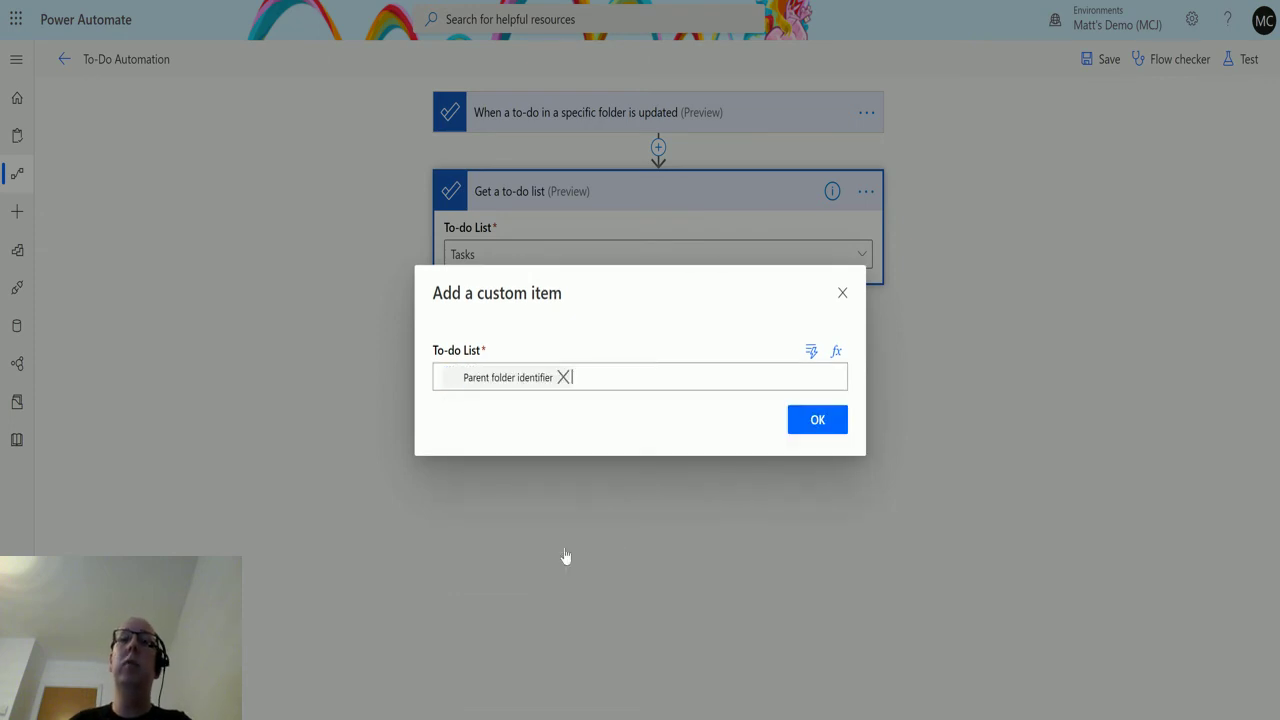
pyautogui.click(817, 420)
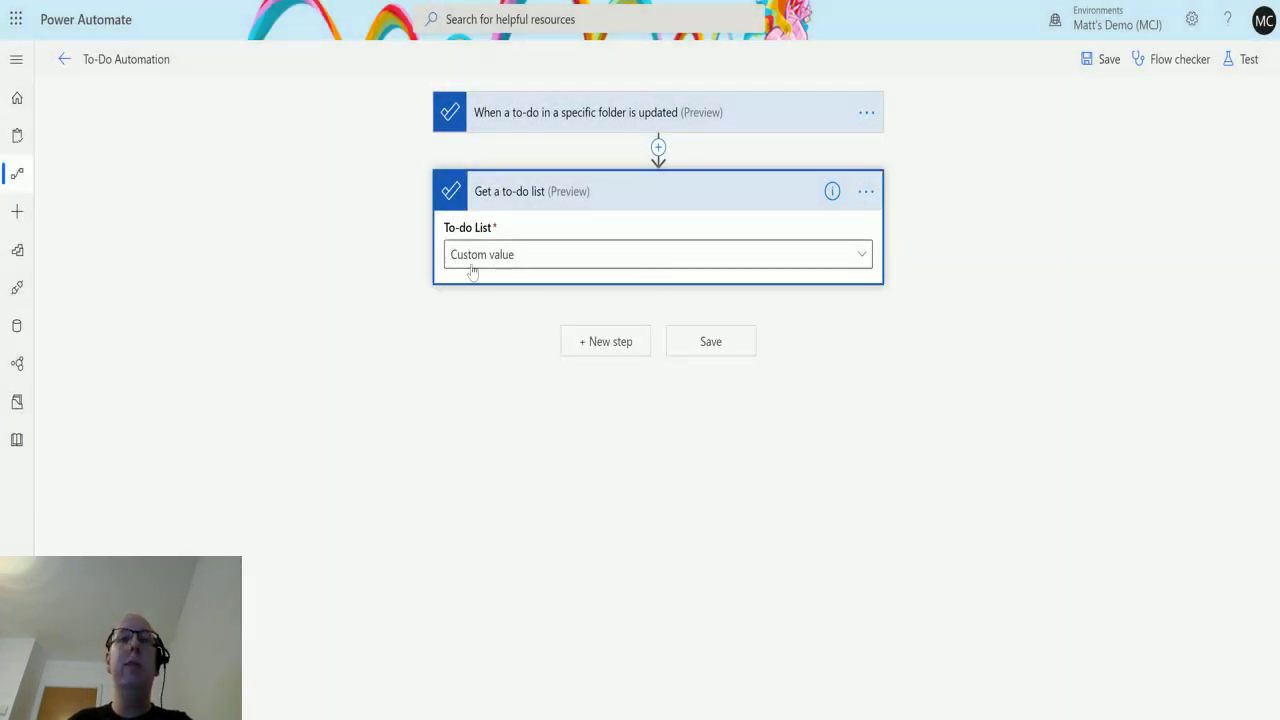
pyautogui.click(544, 114)
# Save the flow and start a test with 'I'll perform the trigger action', then switch to To Do.
pyautogui.click(471, 494)
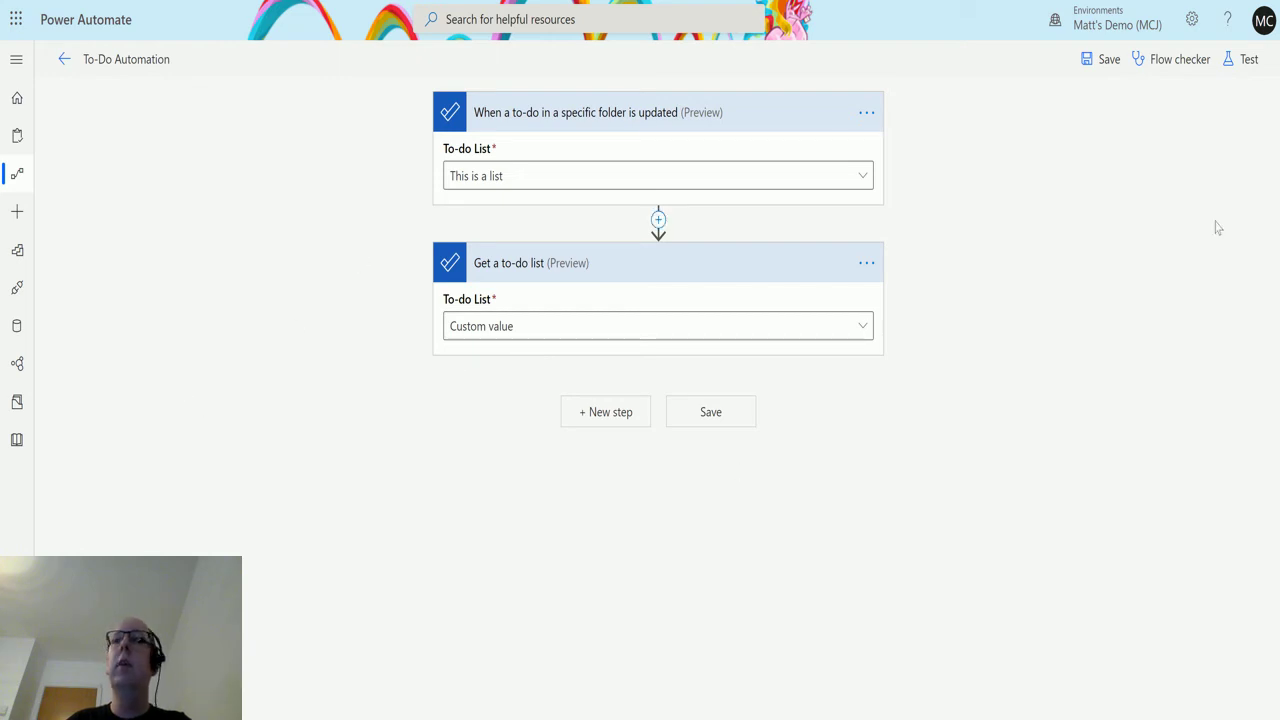
pyautogui.click(1249, 59)
pyautogui.click(1062, 103)
pyautogui.click(1097, 184)
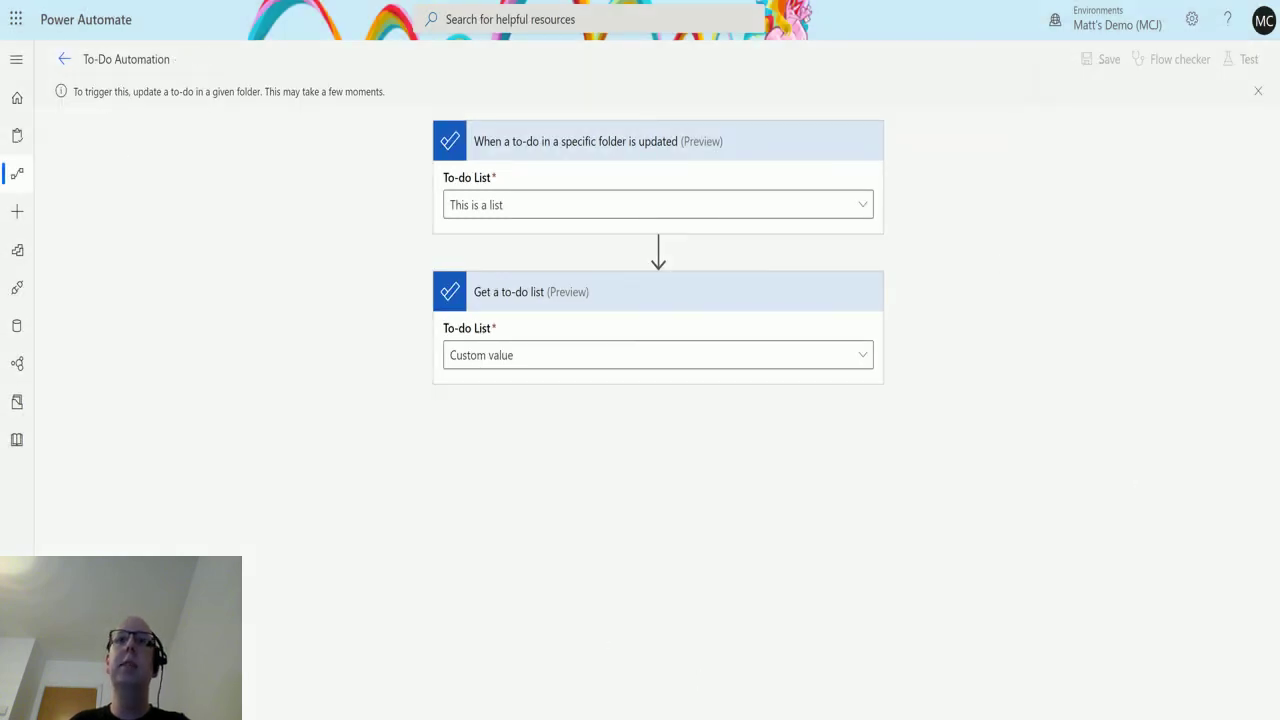
pyautogui.hotkey('ctrl', 'Tab')
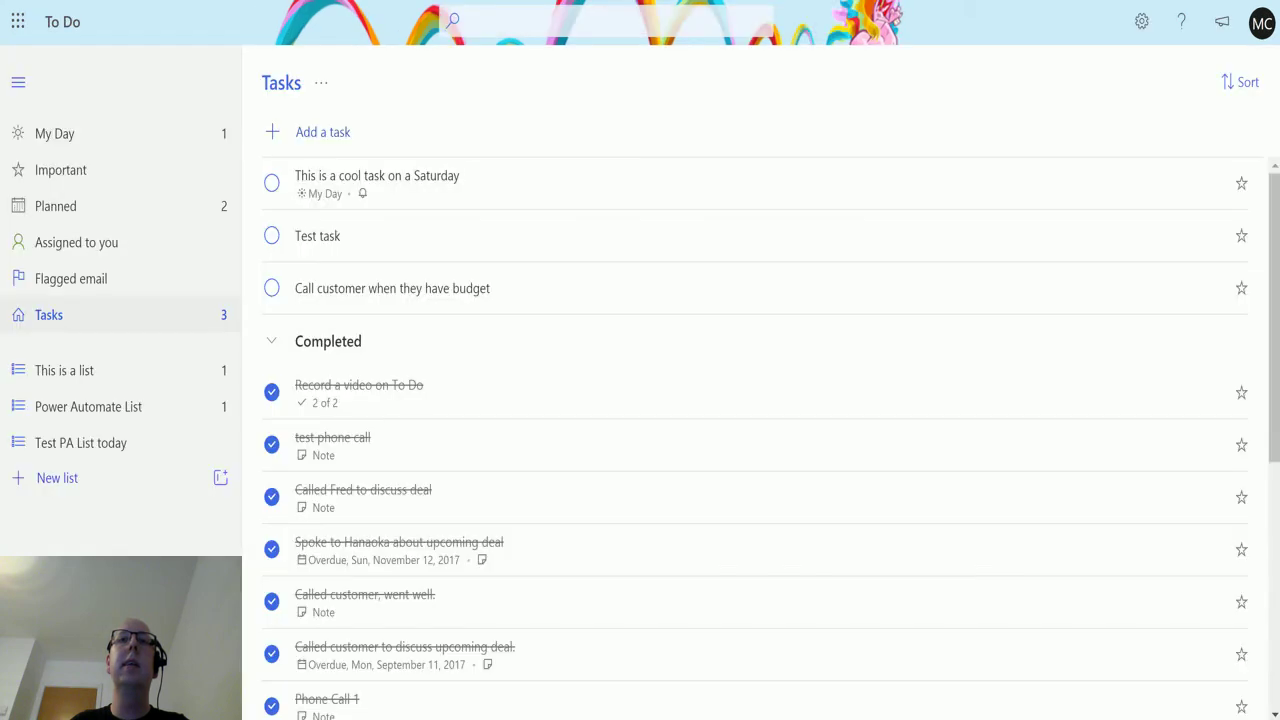
# In 'This is a list', add a task 'New Task' and give it a note starting 'this i'.
pyautogui.click(88, 375)
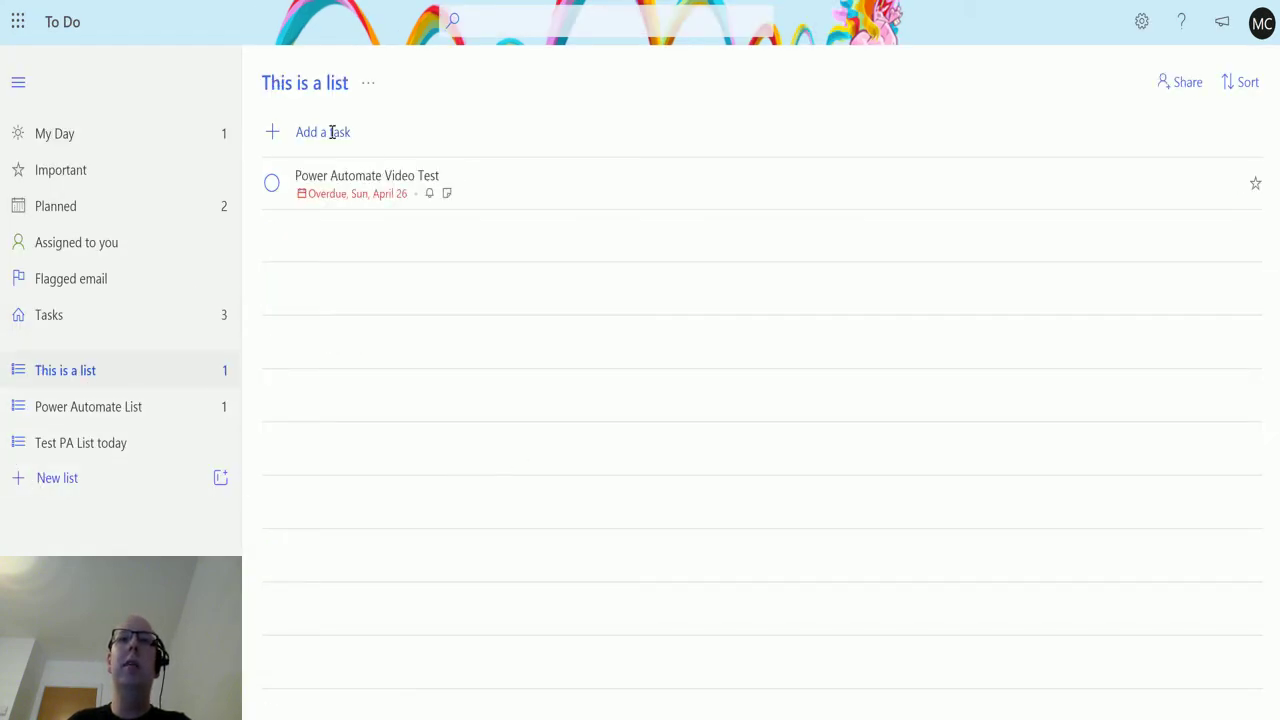
pyautogui.click(300, 130)
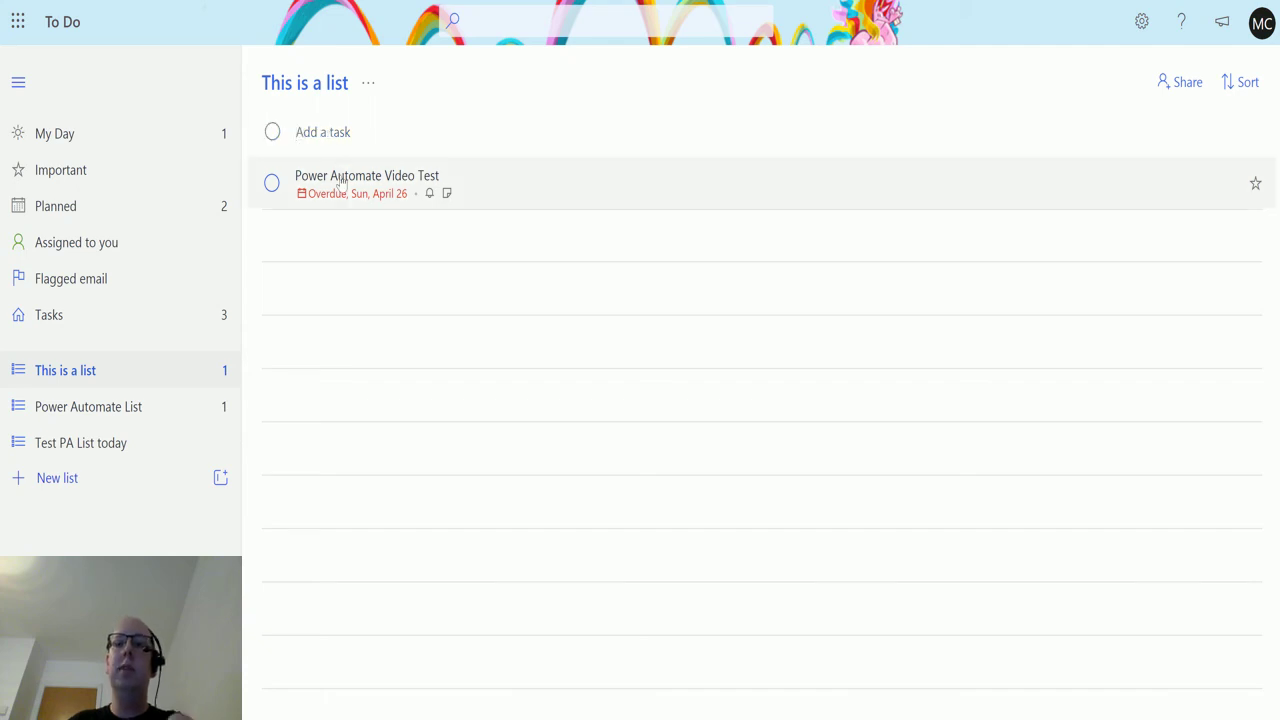
pyautogui.write('New Task')
pyautogui.press('Return')
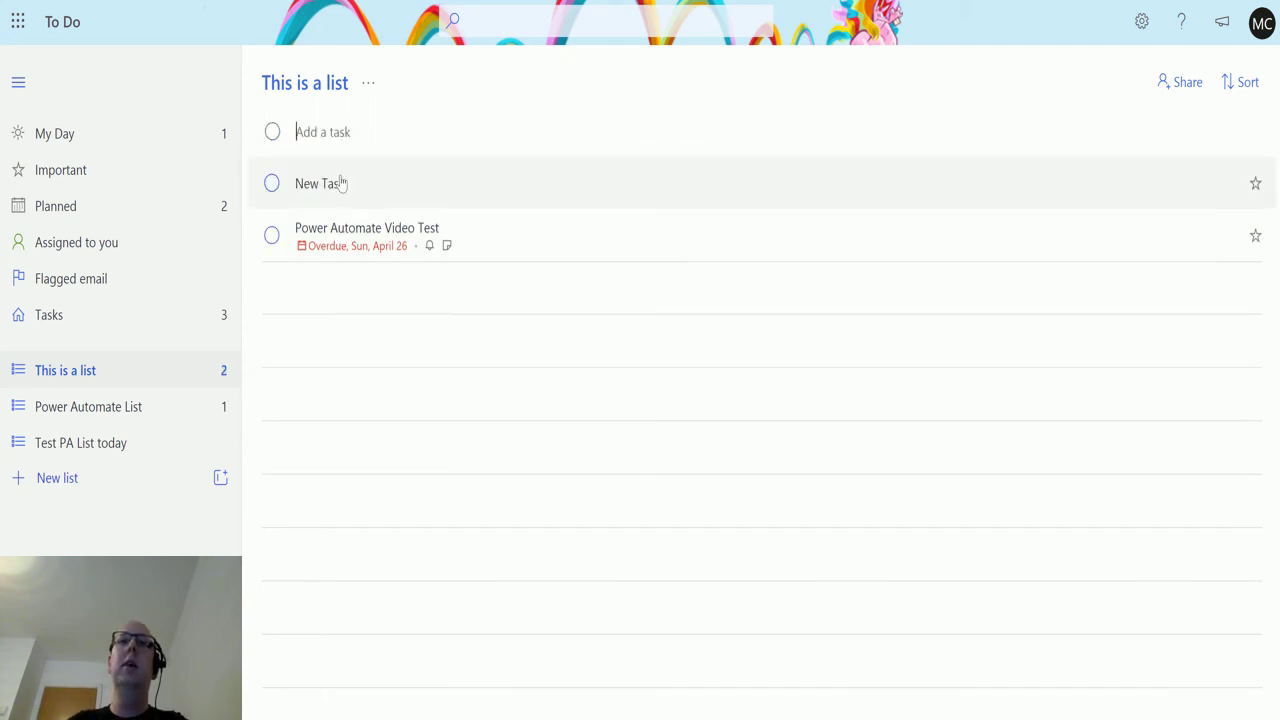
pyautogui.click(341, 183)
pyautogui.click(1199, 482)
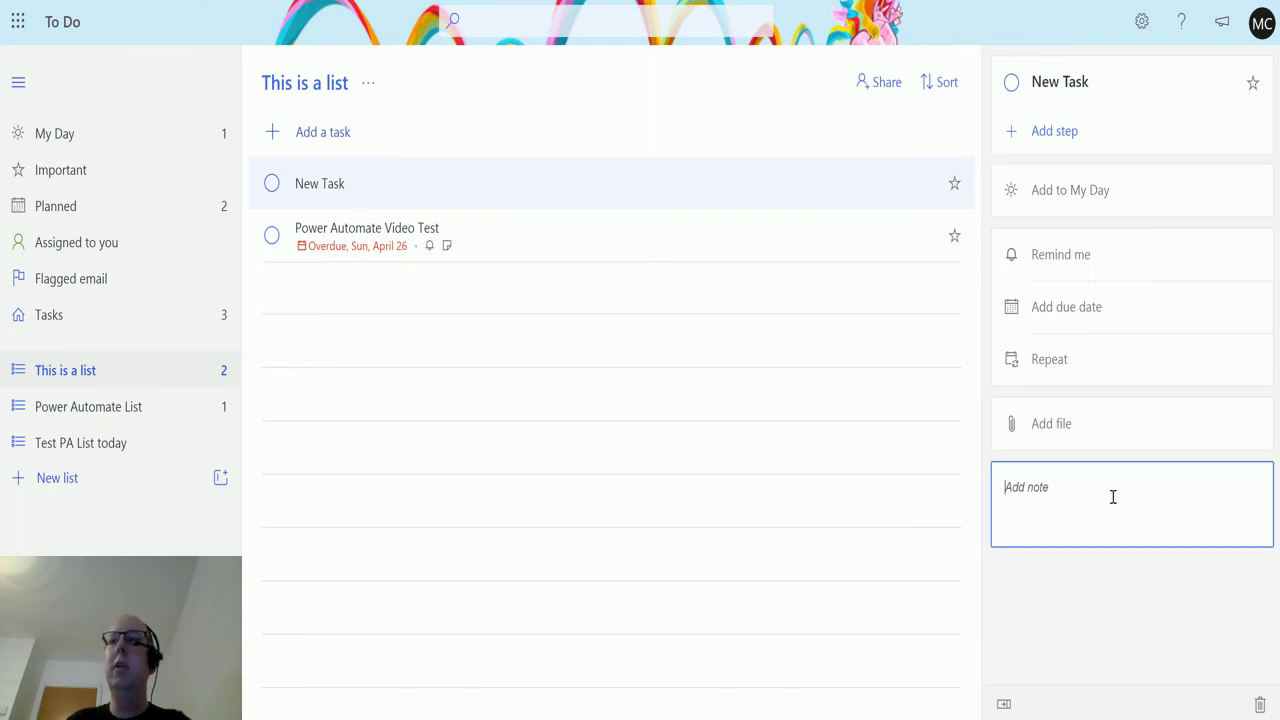
pyautogui.write('this is a new note')
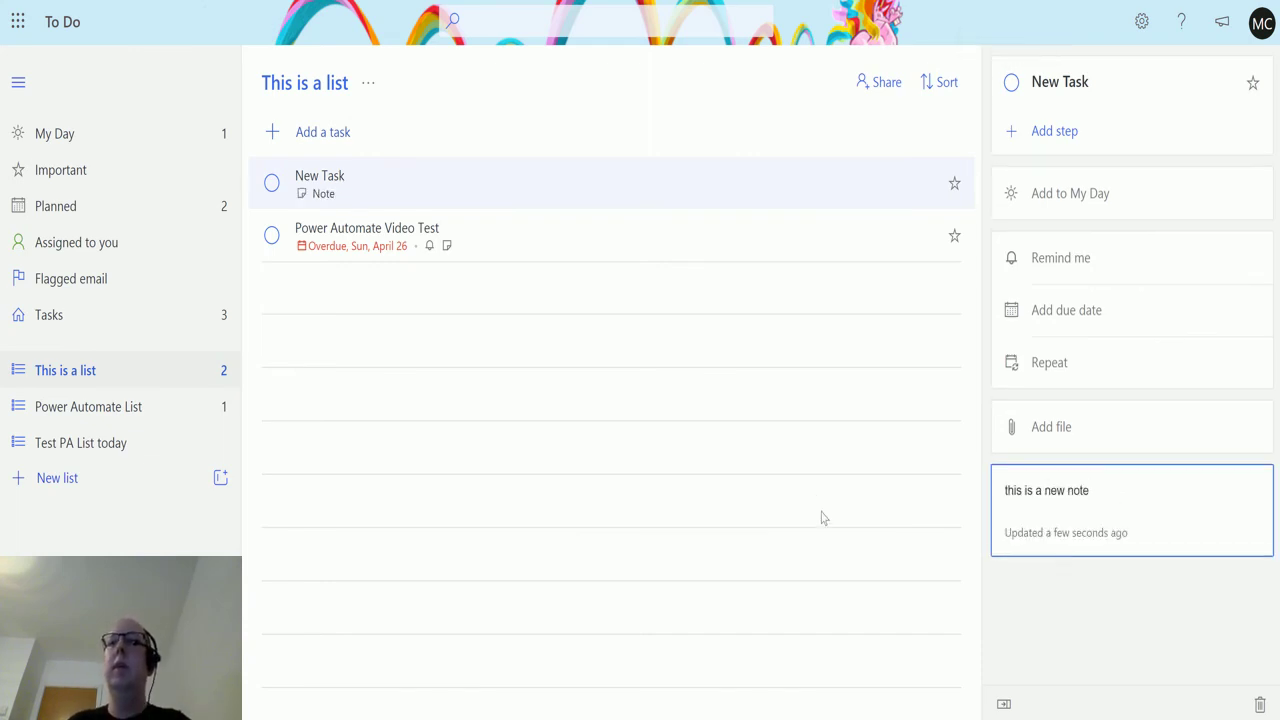
pyautogui.click(820, 517)
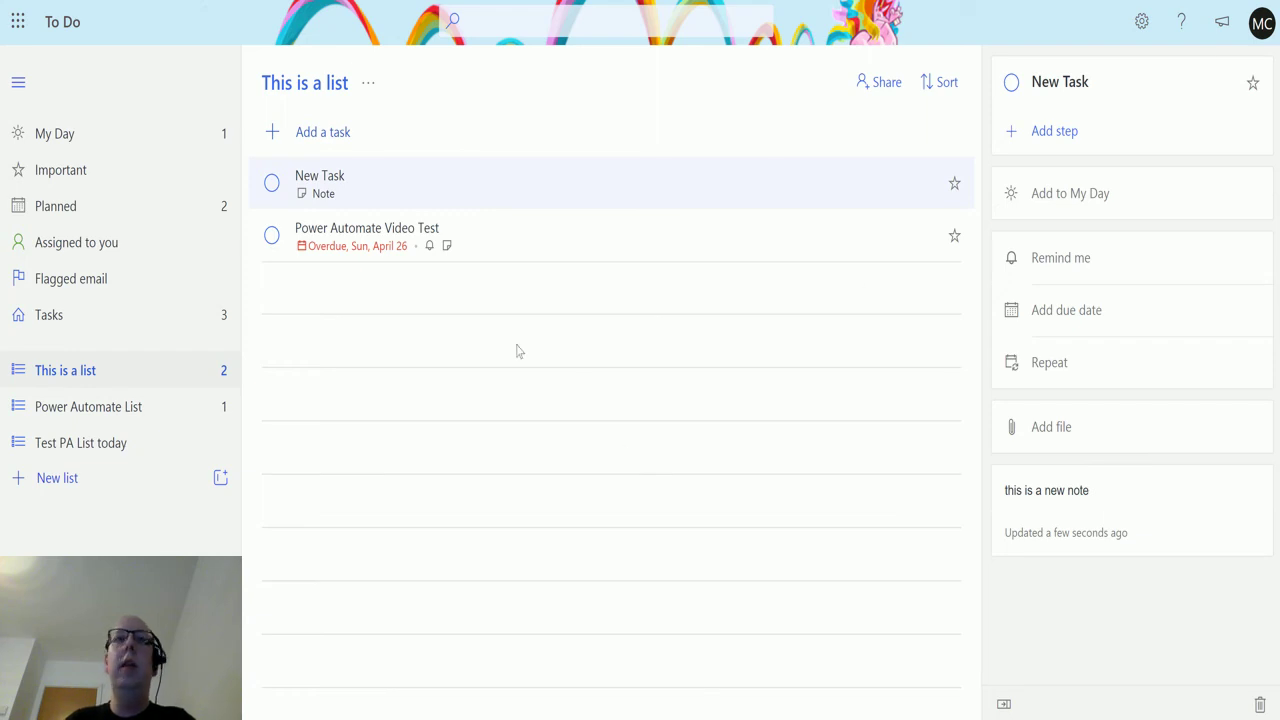
# Edit New Task's note again to trigger the flow, then return to Power Automate.
pyautogui.hotkey('ctrl', 'Tab')
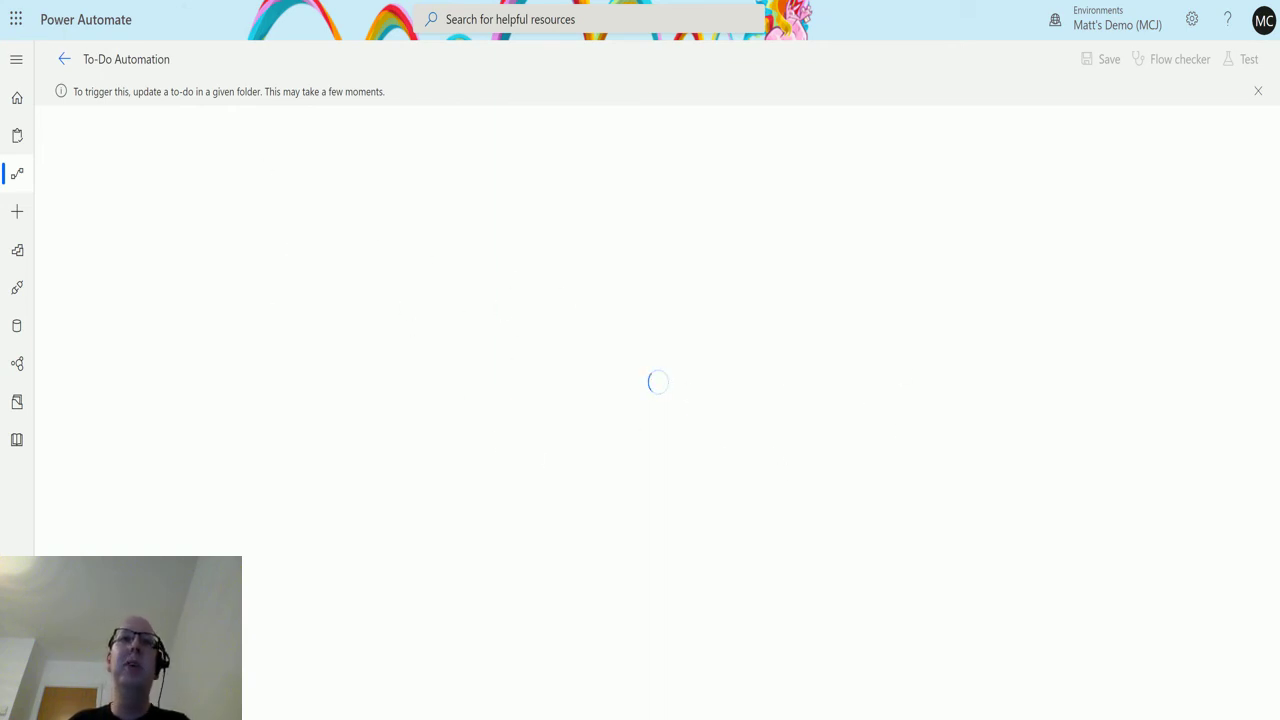
pyautogui.hotkey('alt', 'Tab')
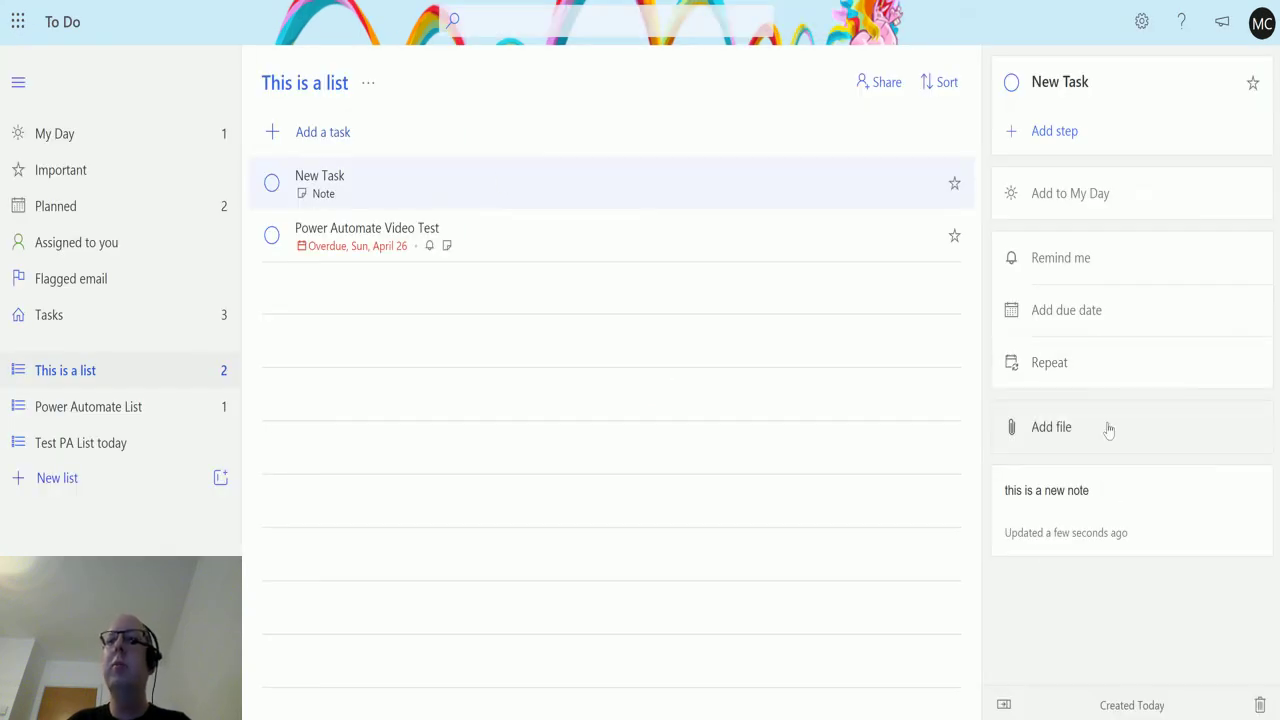
pyautogui.click(1103, 532)
pyautogui.click(1119, 487)
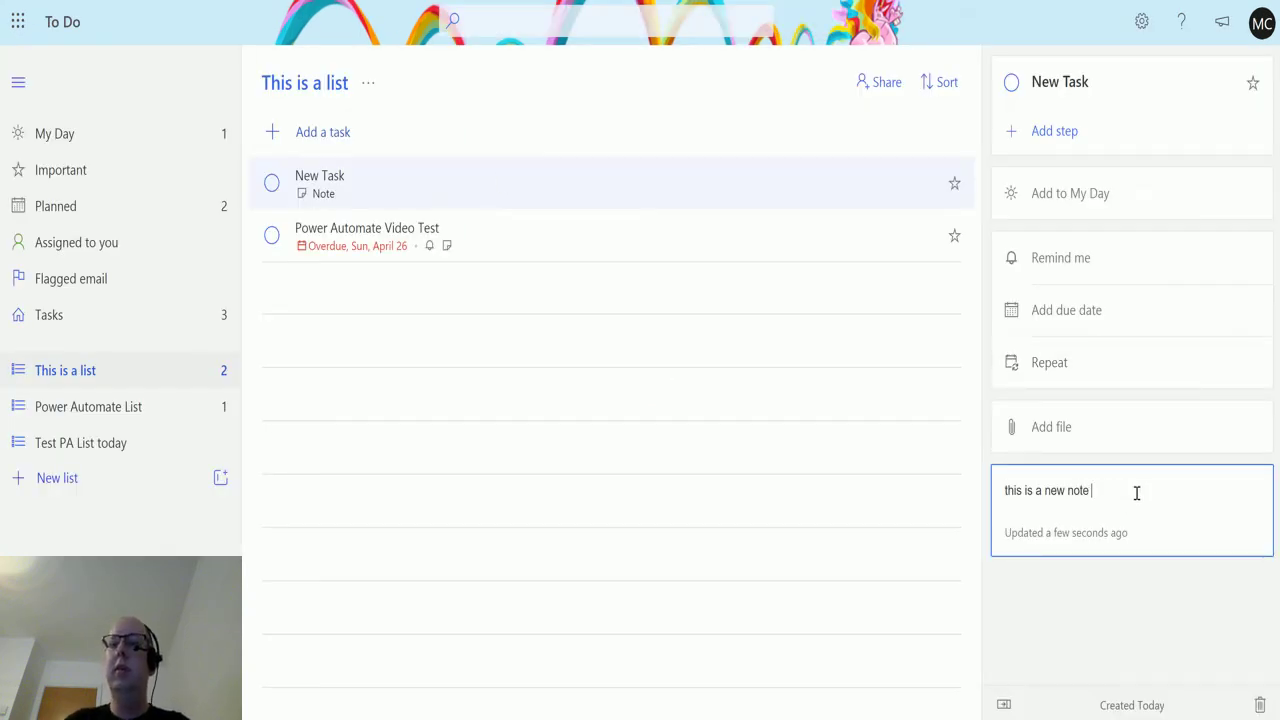
pyautogui.click(552, 470)
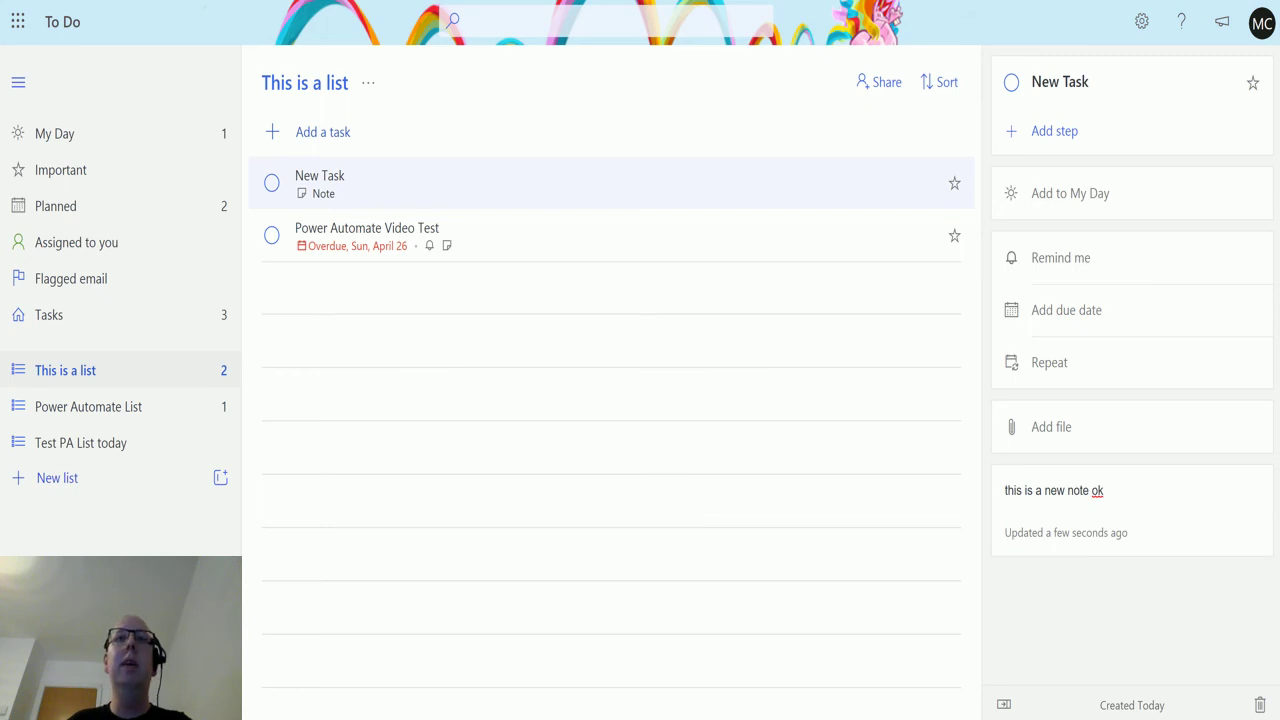
pyautogui.hotkey('alt', 'Tab')
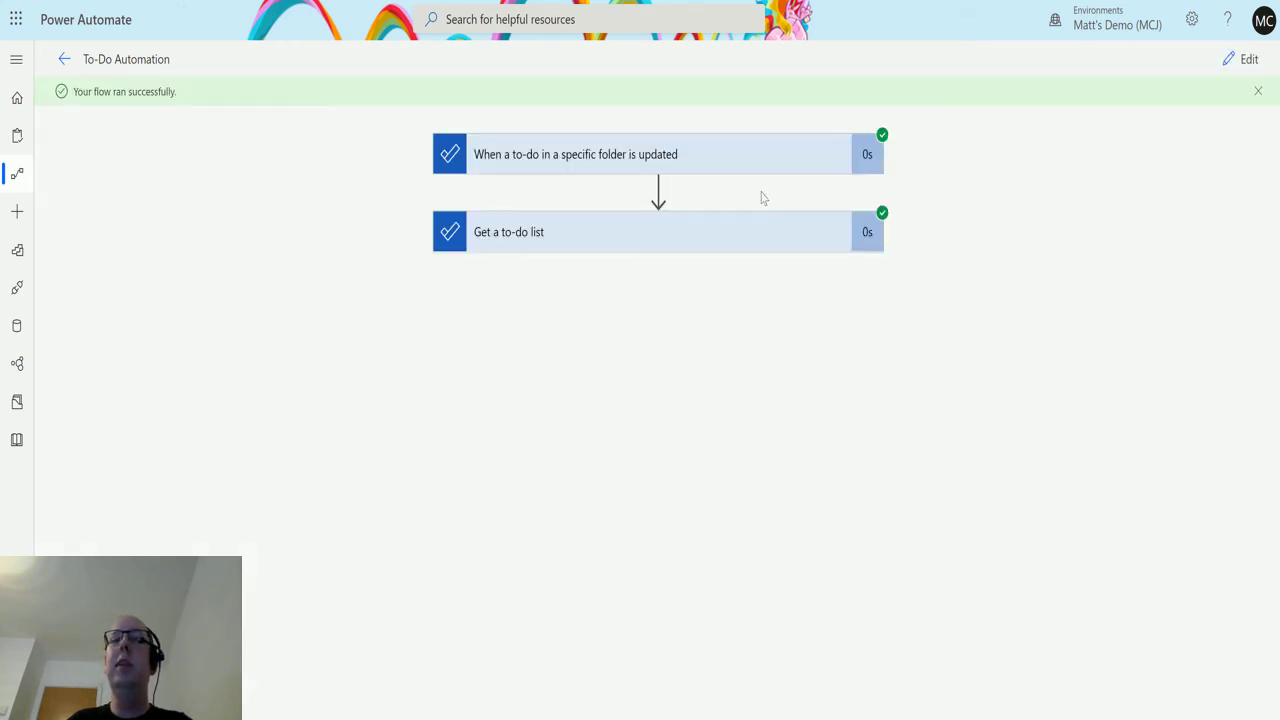
# Expand the Get a to-do list run step with all outputs, briefly checking the trigger step's details.
pyautogui.click(726, 244)
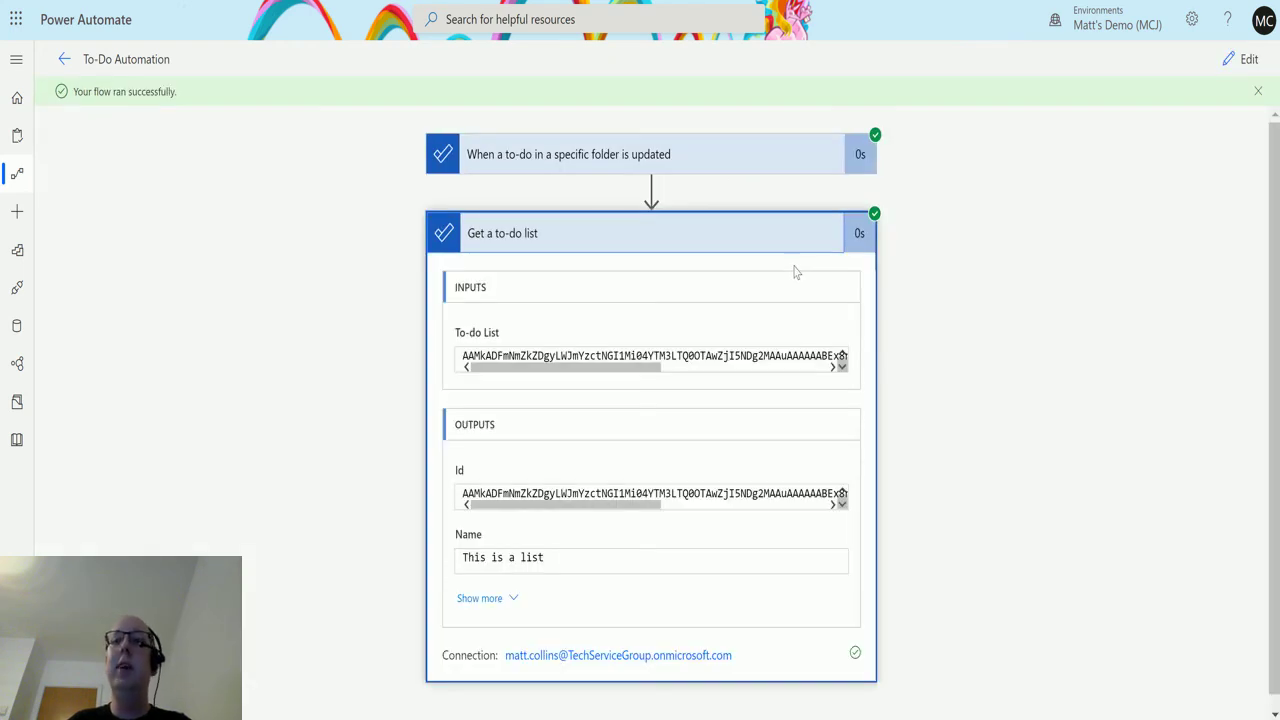
pyautogui.click(515, 597)
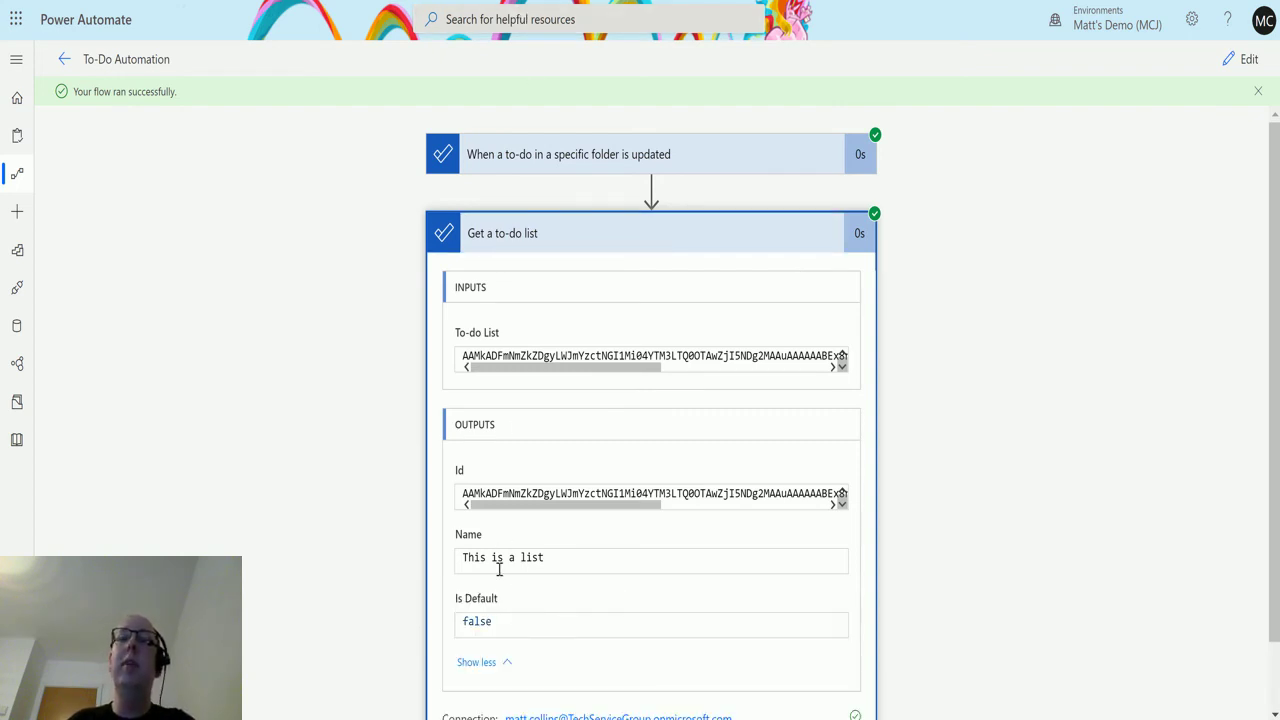
pyautogui.click(628, 158)
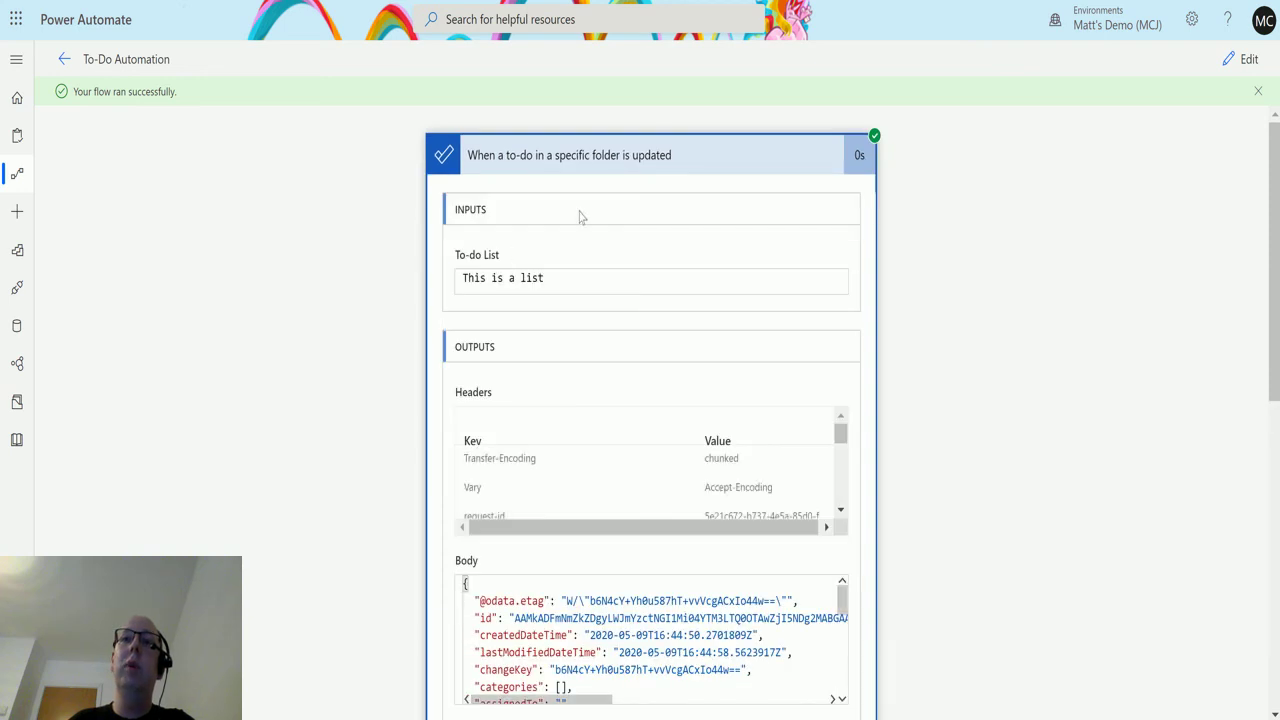
pyautogui.click(686, 168)
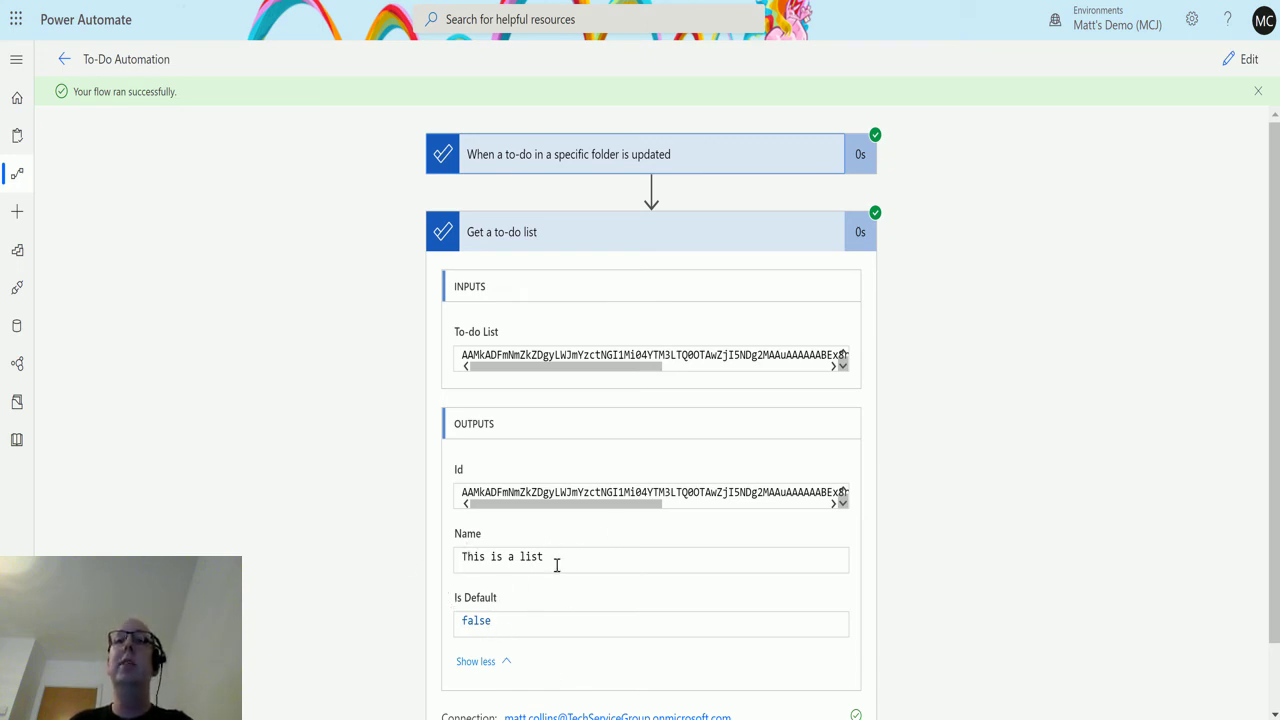
# Highlight the returned Name output 'This is a list' to verify it.
pyautogui.moveTo(543, 557); pyautogui.dragTo(463, 560)
pyautogui.click(614, 554)
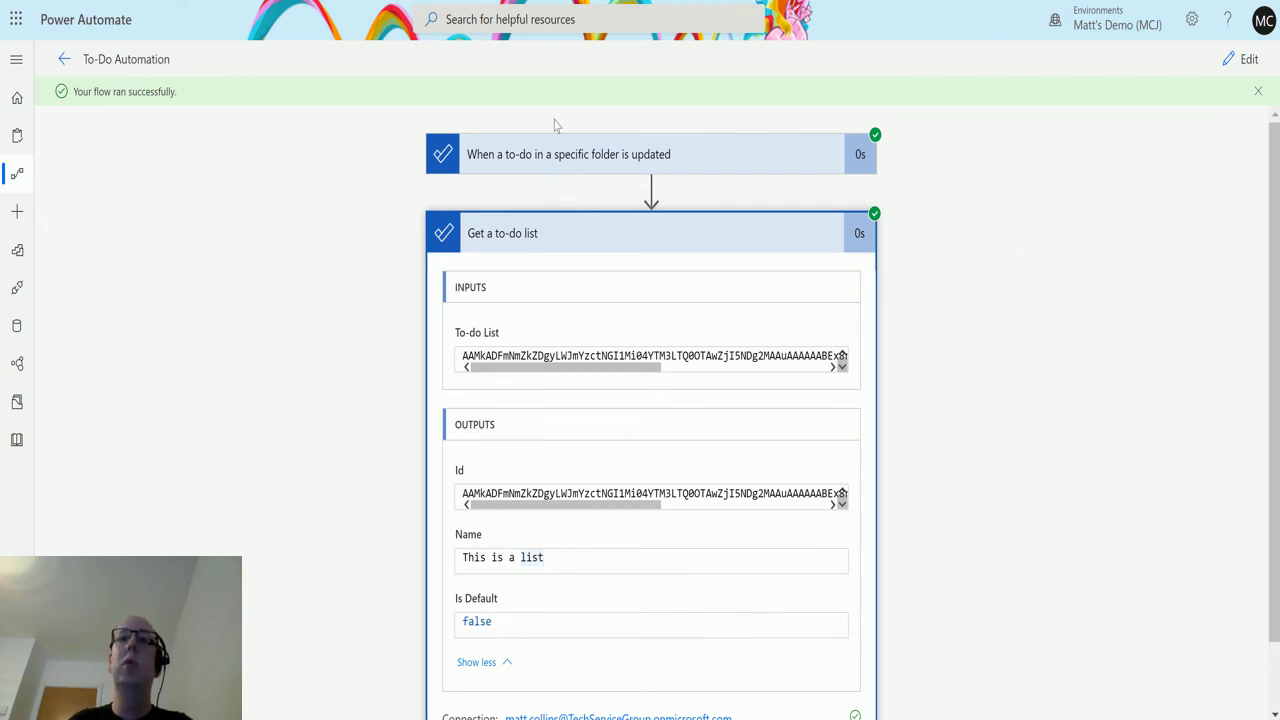
pyautogui.doubleClick(476, 558)
pyautogui.moveTo(546, 558); pyautogui.dragTo(453, 563)
pyautogui.click(582, 567)
pyautogui.doubleClick(582, 567)
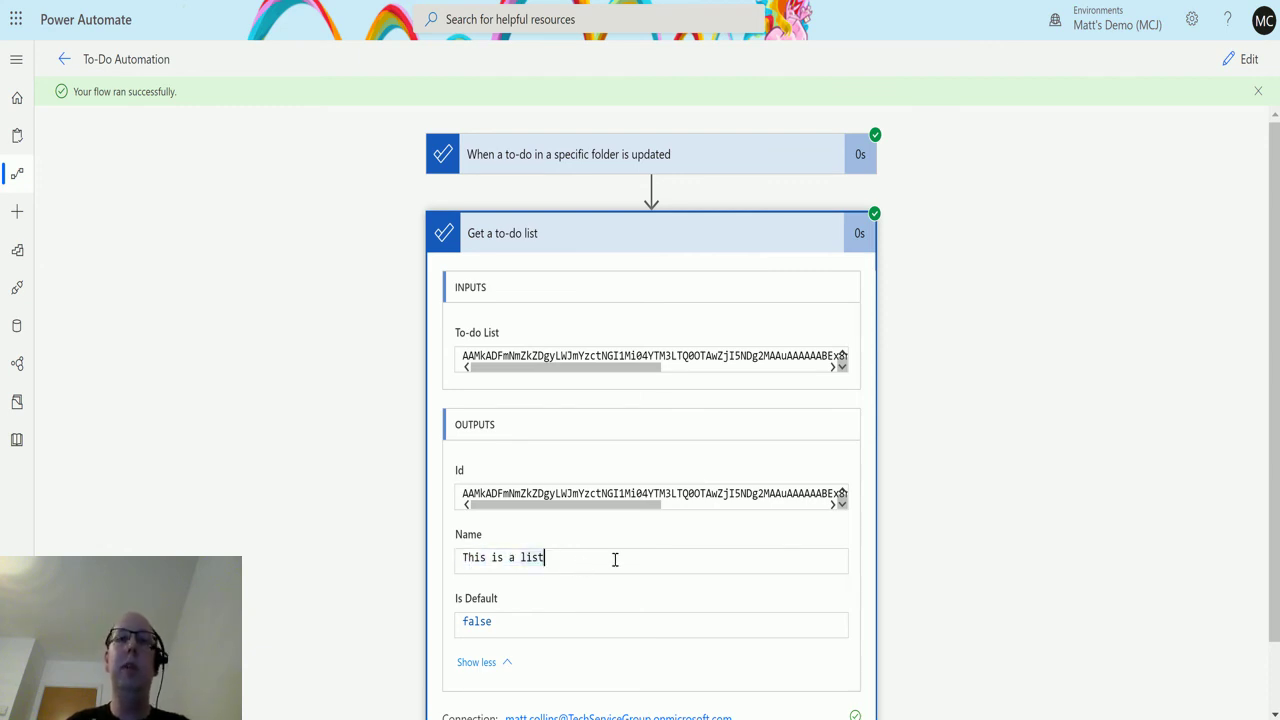